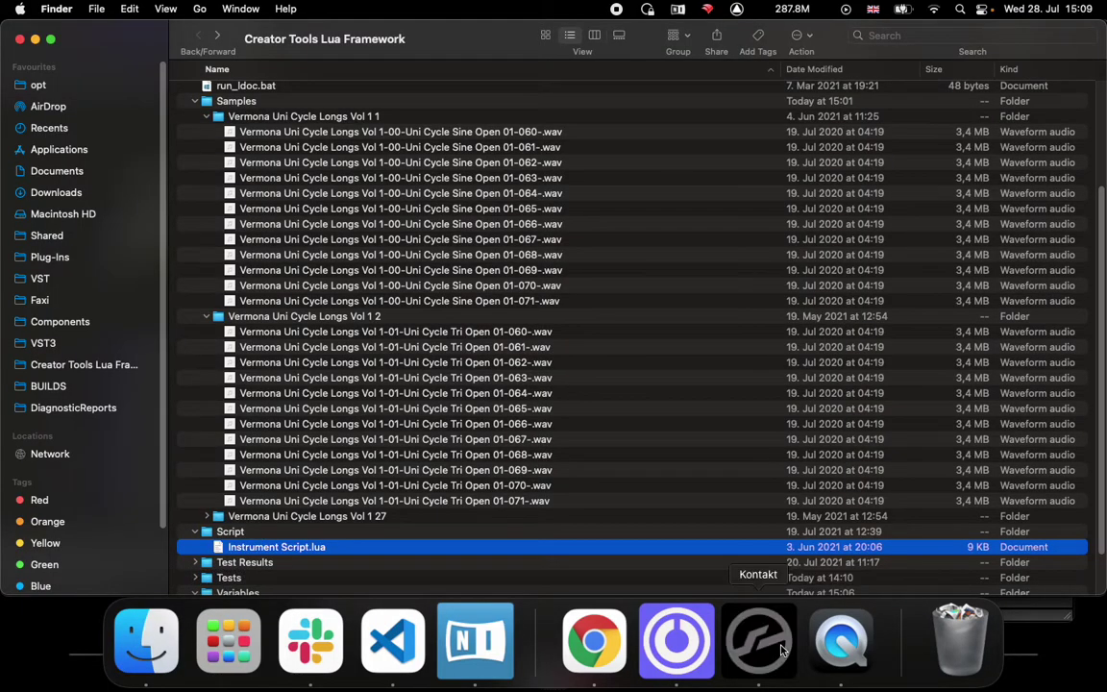
# Step: Look over Instrument Script.lua in Creator Tools, then bring up the Kontakt Sample Library Tool page in Chrome
pyautogui.click(735, 645)
pyautogui.click(676, 639)
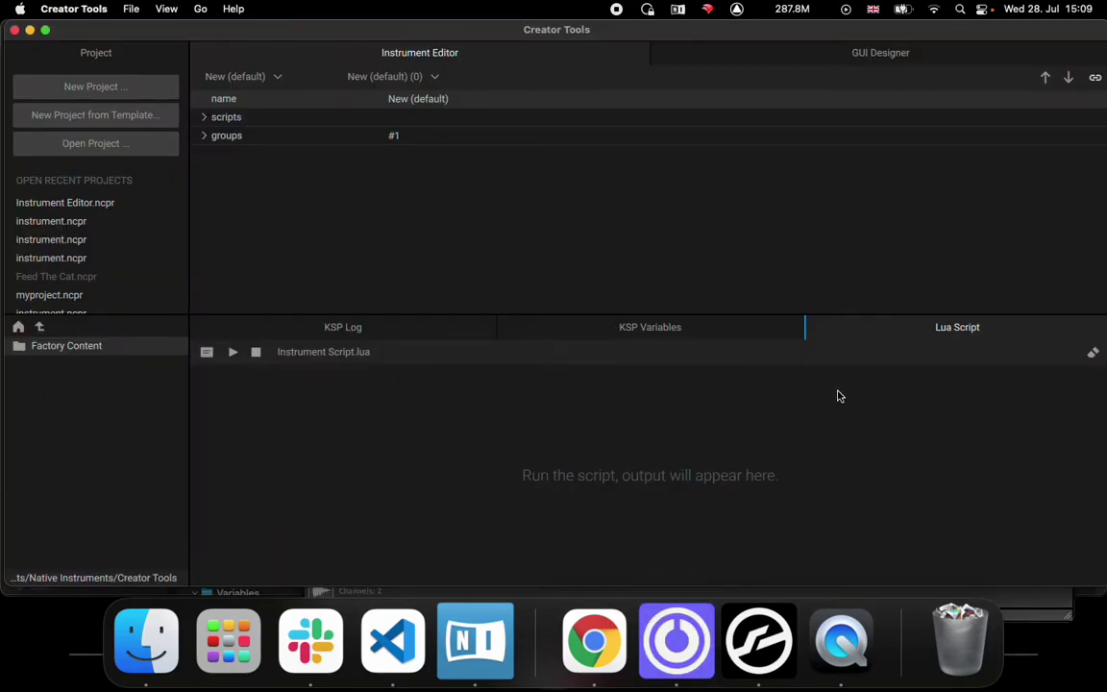
pyautogui.click(586, 672)
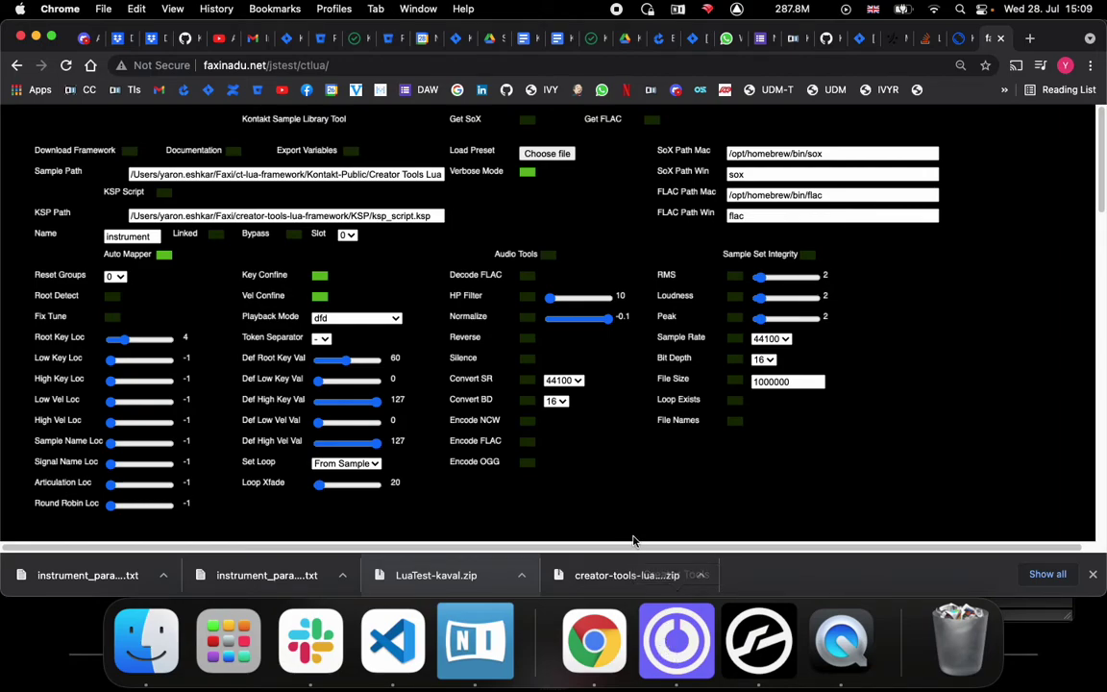
# Step: Dismiss Chrome's downloads bar and download the Lua framework zip from the Sample Library Tool page
pyautogui.click(1092, 574)
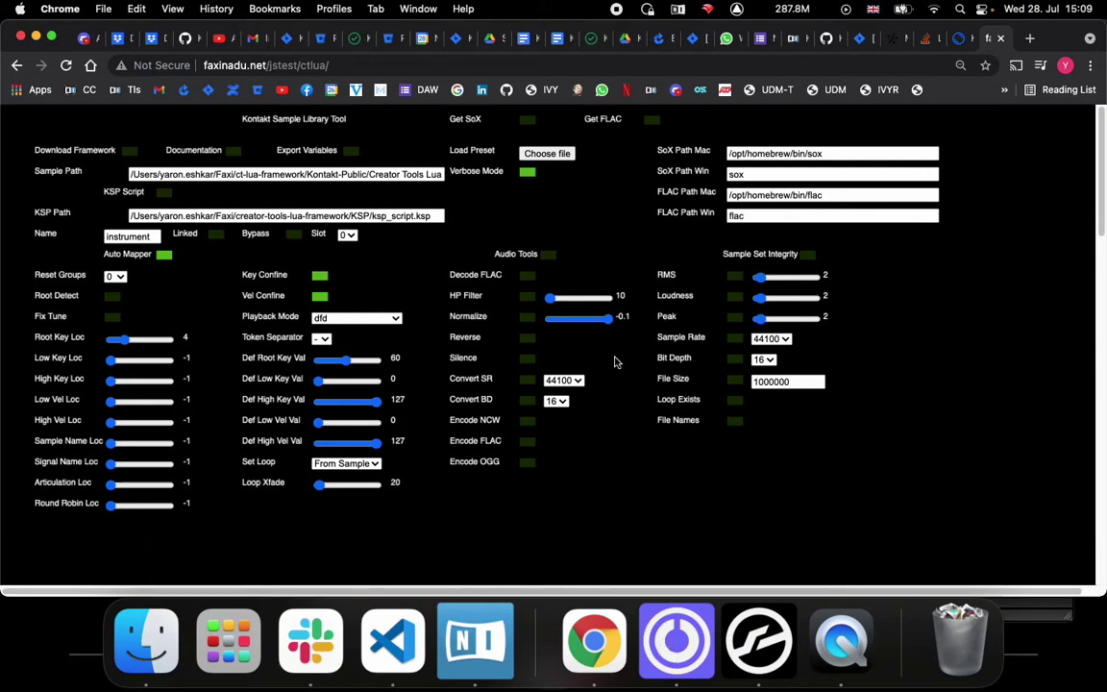
pyautogui.click(142, 657)
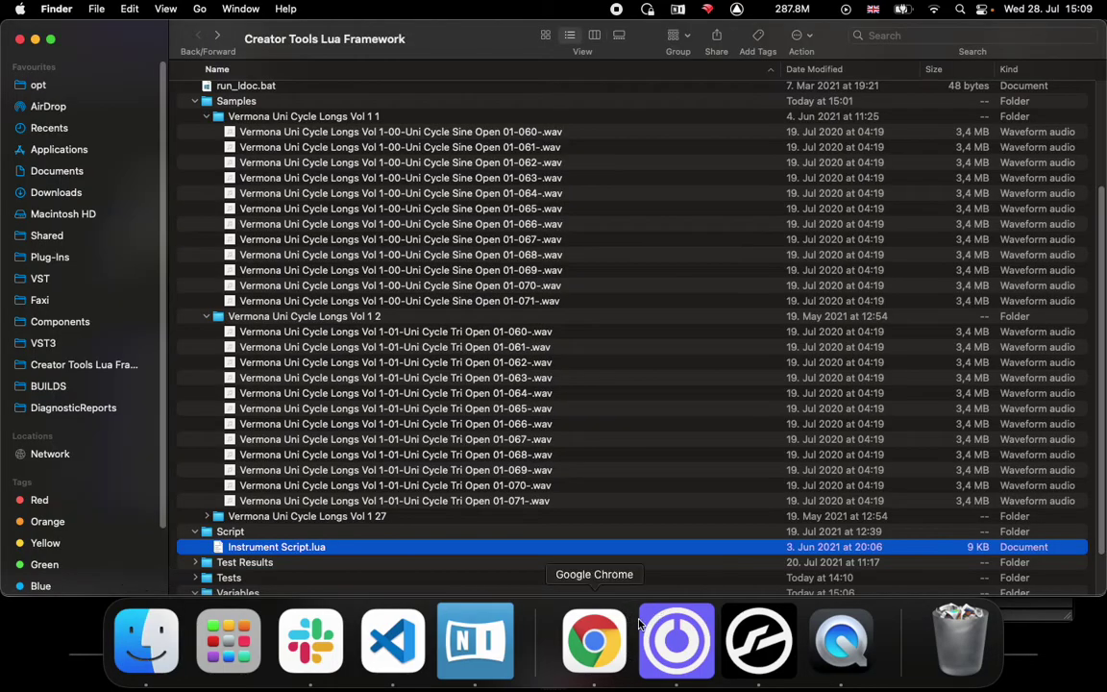
pyautogui.click(593, 639)
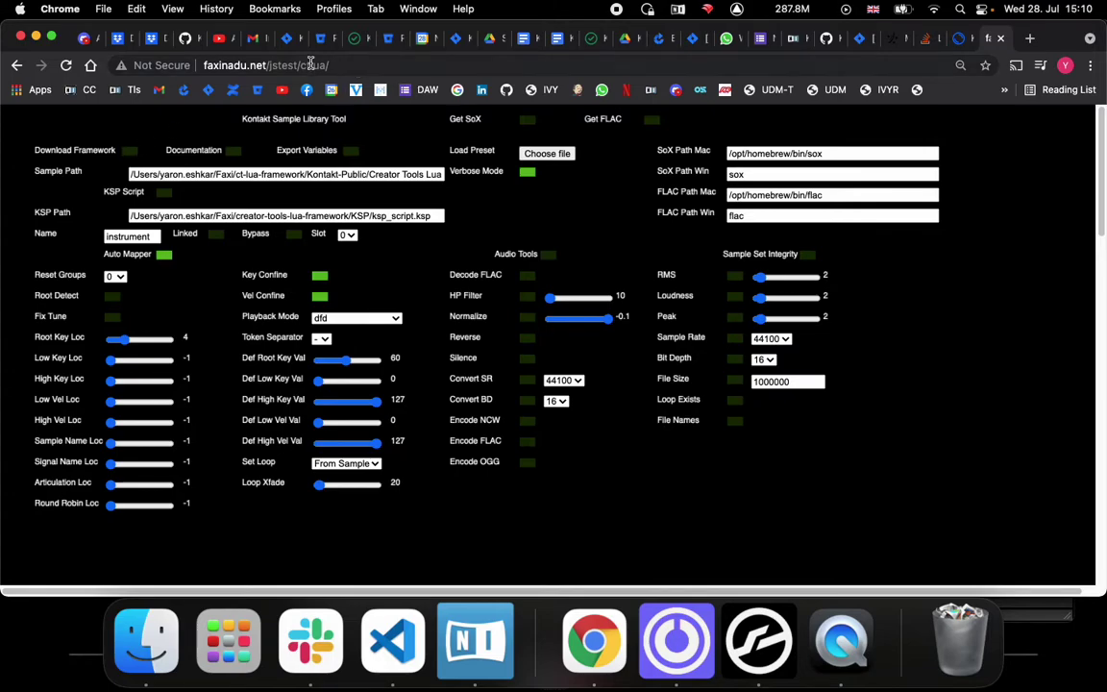
pyautogui.click(129, 151)
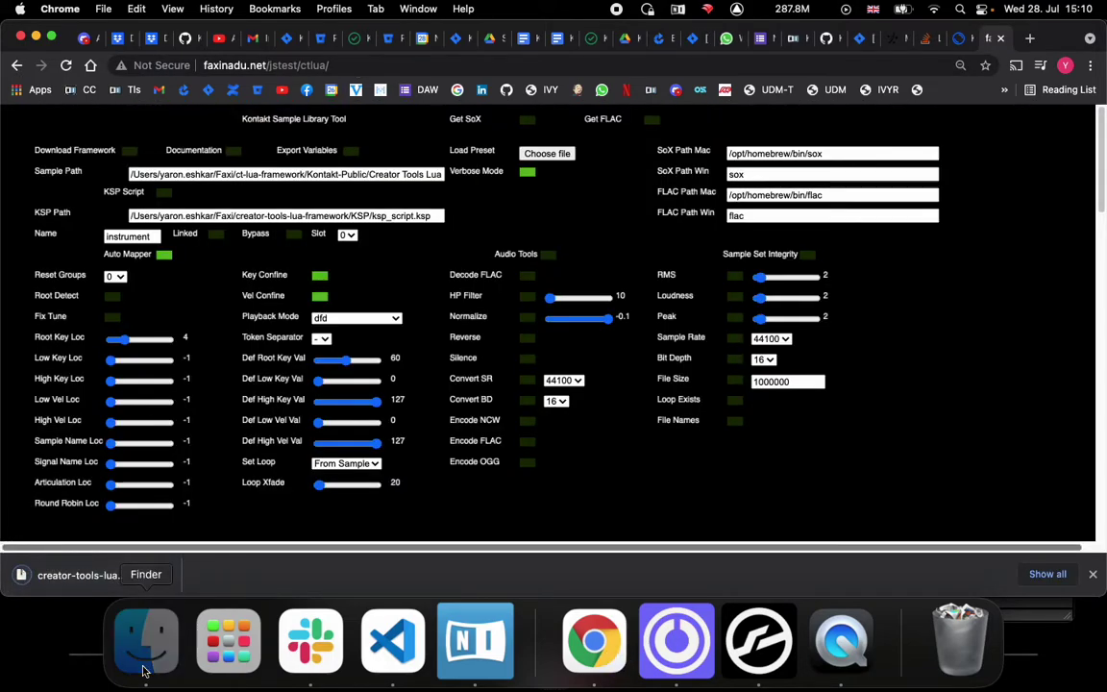
pyautogui.click(146, 630)
# Step: Collapse the Vol 1 1 and Vol 1 2 folders so Samples lists just the three Vermona subfolders
pyautogui.scroll(5, 241, 192)
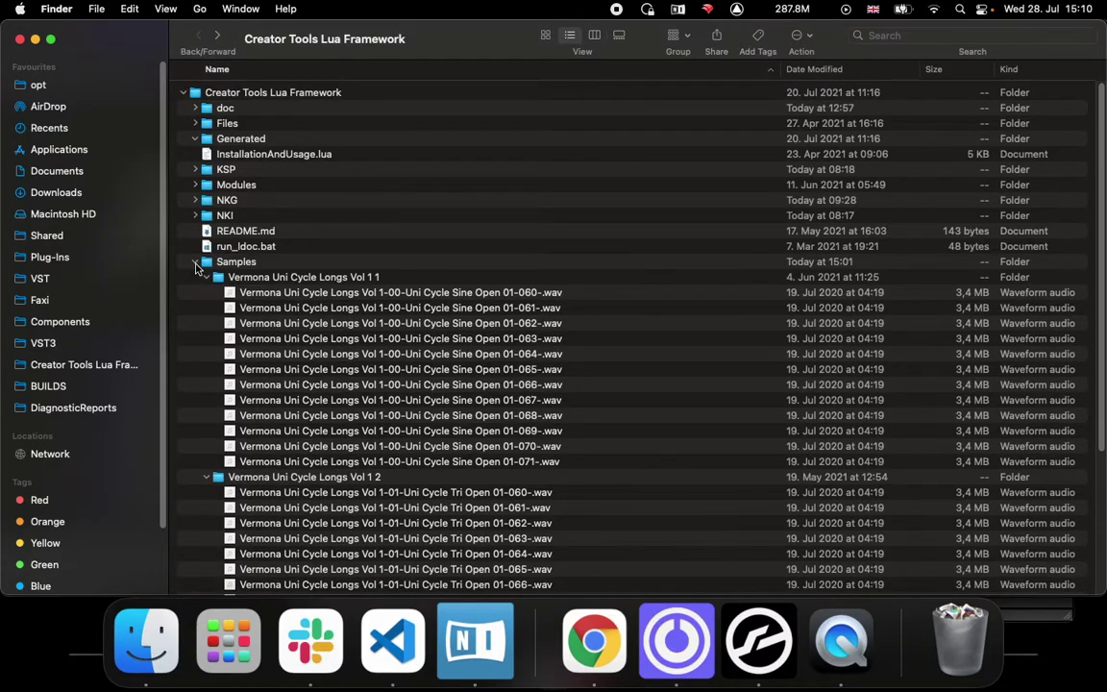
pyautogui.click(195, 261)
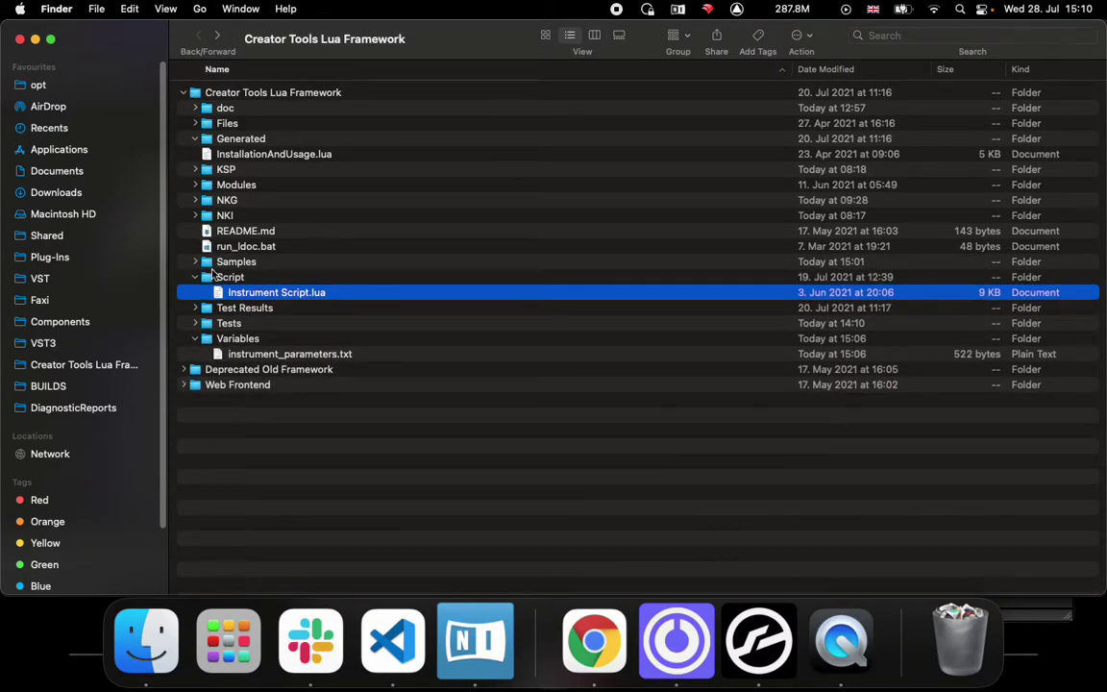
pyautogui.click(195, 261)
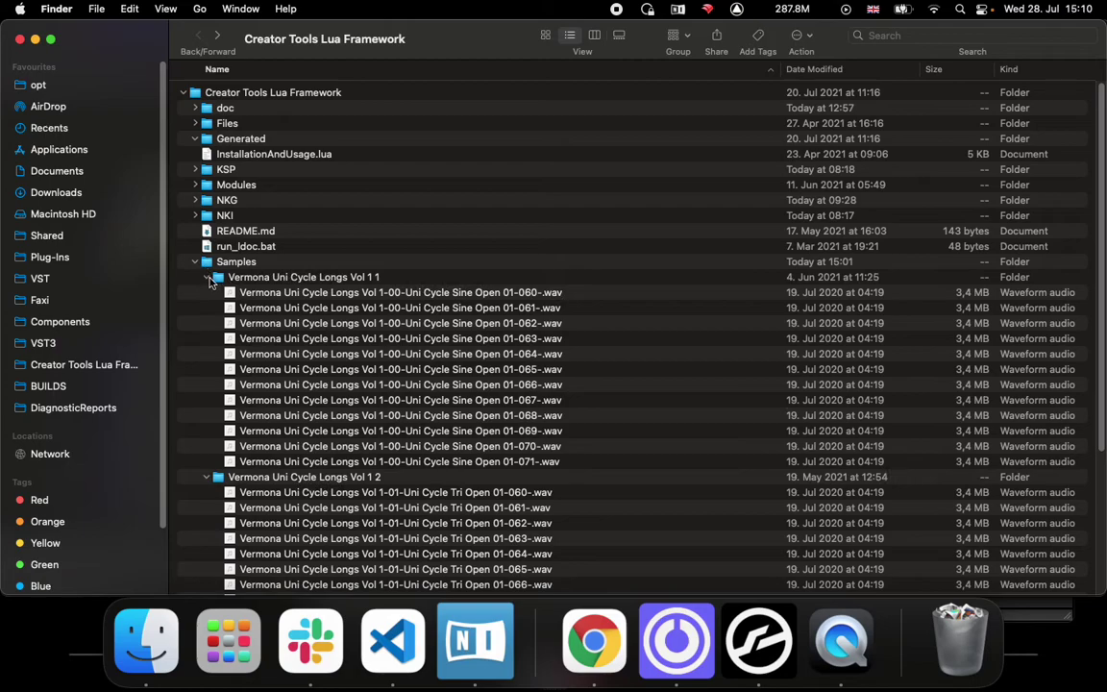
pyautogui.click(206, 276)
pyautogui.click(207, 292)
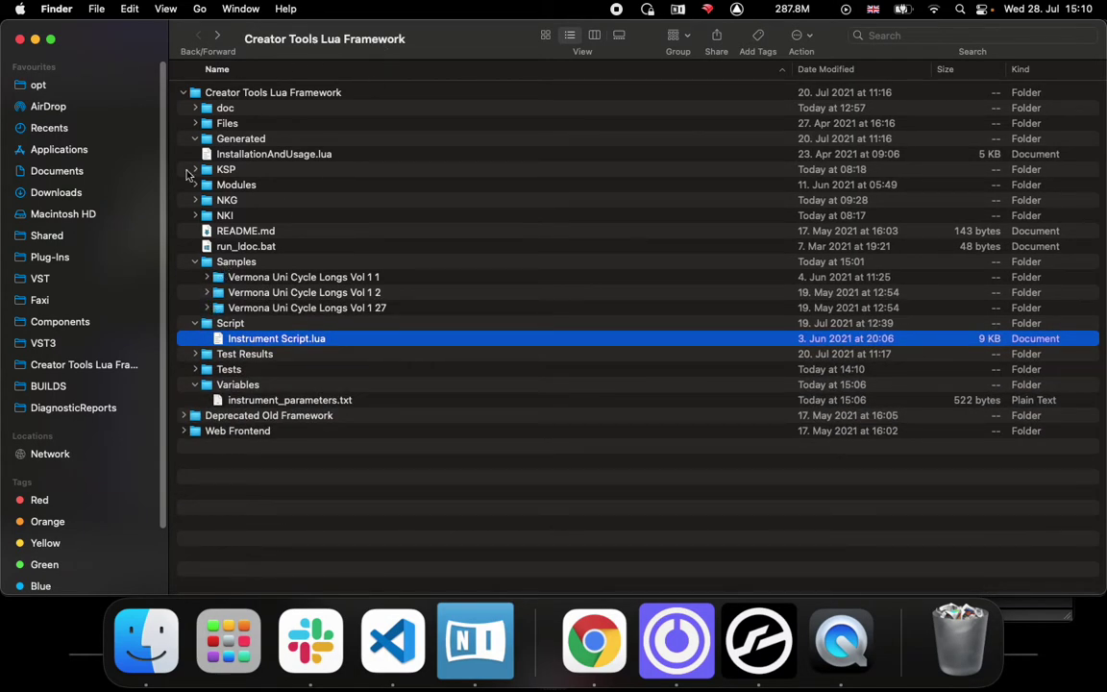
pyautogui.click(236, 262)
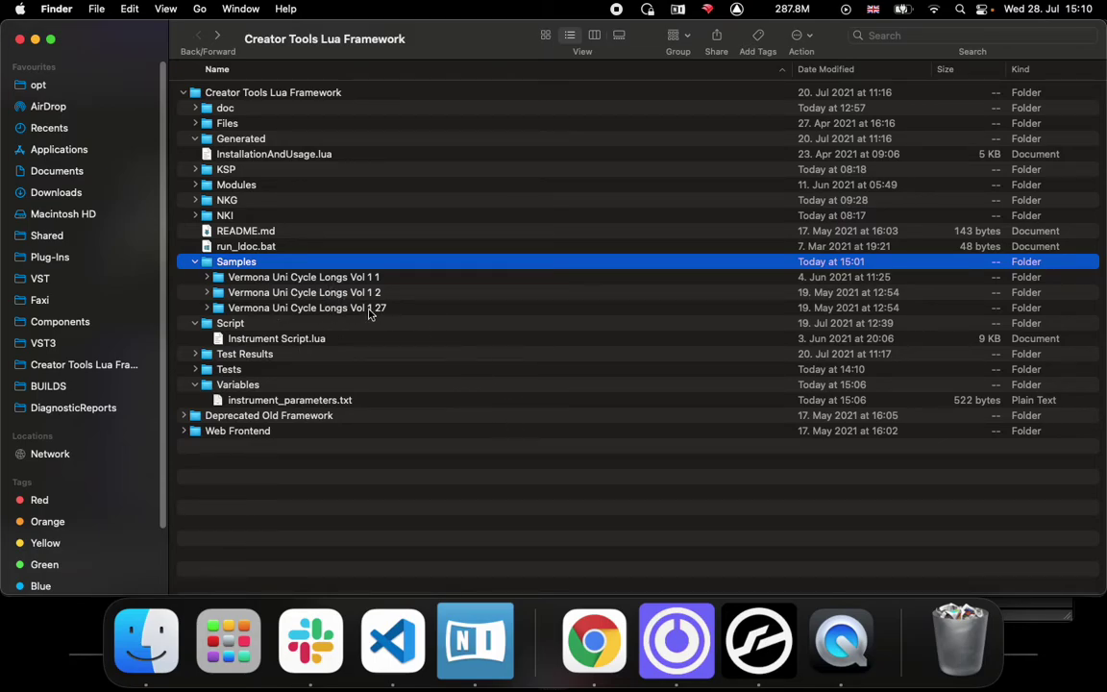
# Step: Expand Vermona Vol 1 1, Vol 1 2 and Vol 1 27 to list their Sine, Tri and Creative wav files
pyautogui.click(206, 277)
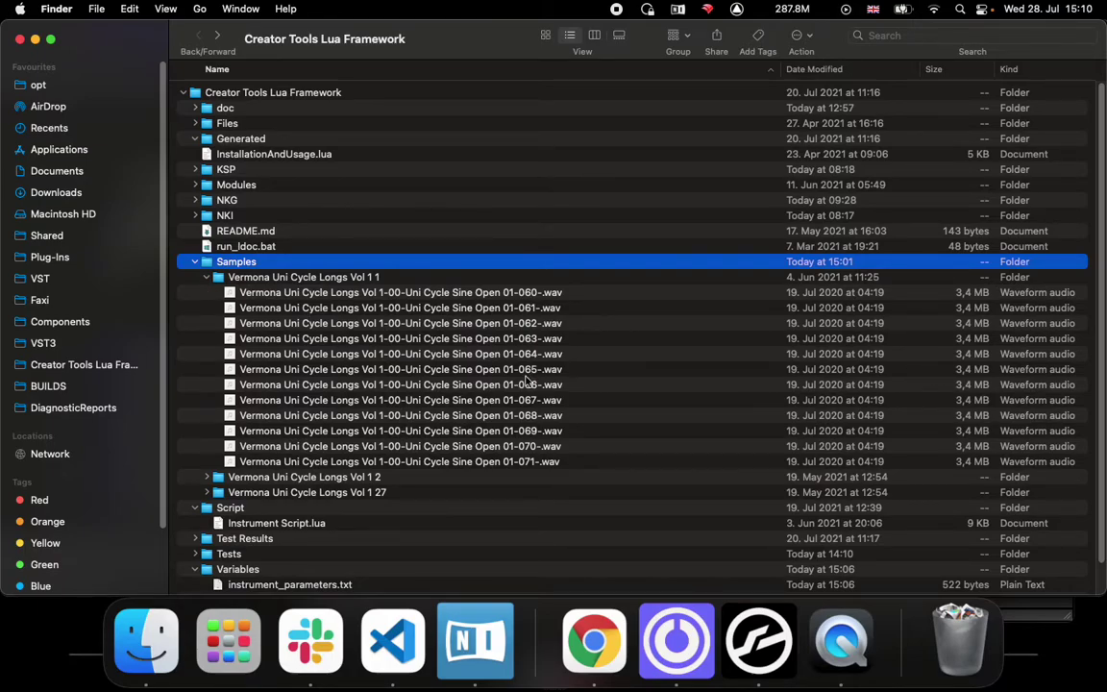
pyautogui.click(391, 296)
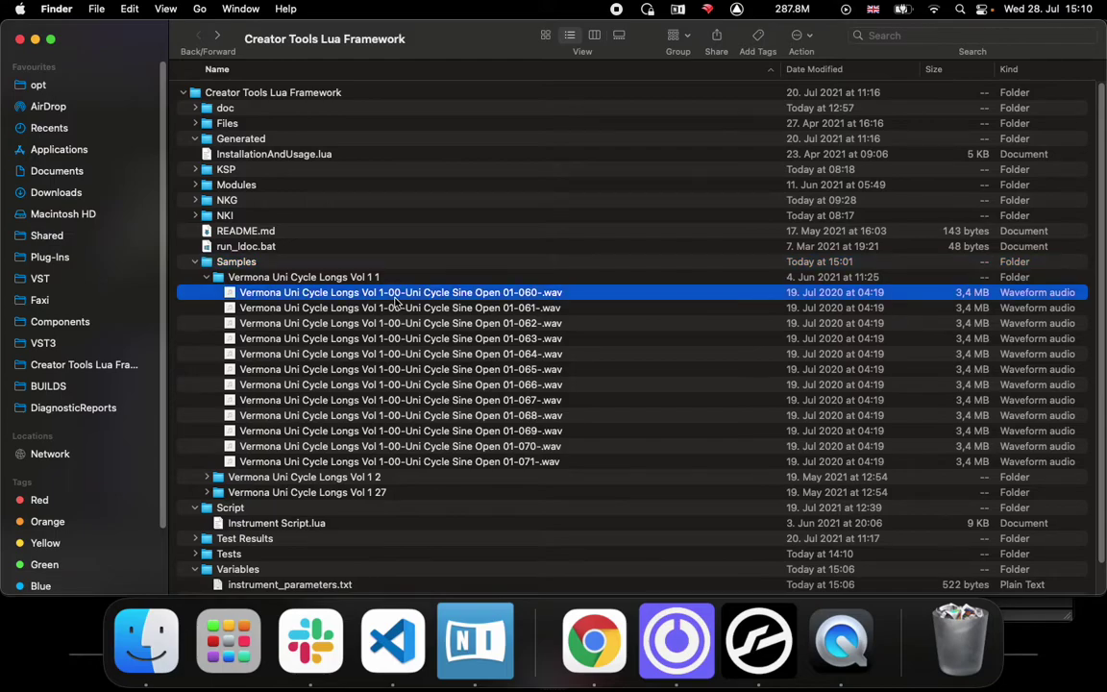
pyautogui.click(206, 478)
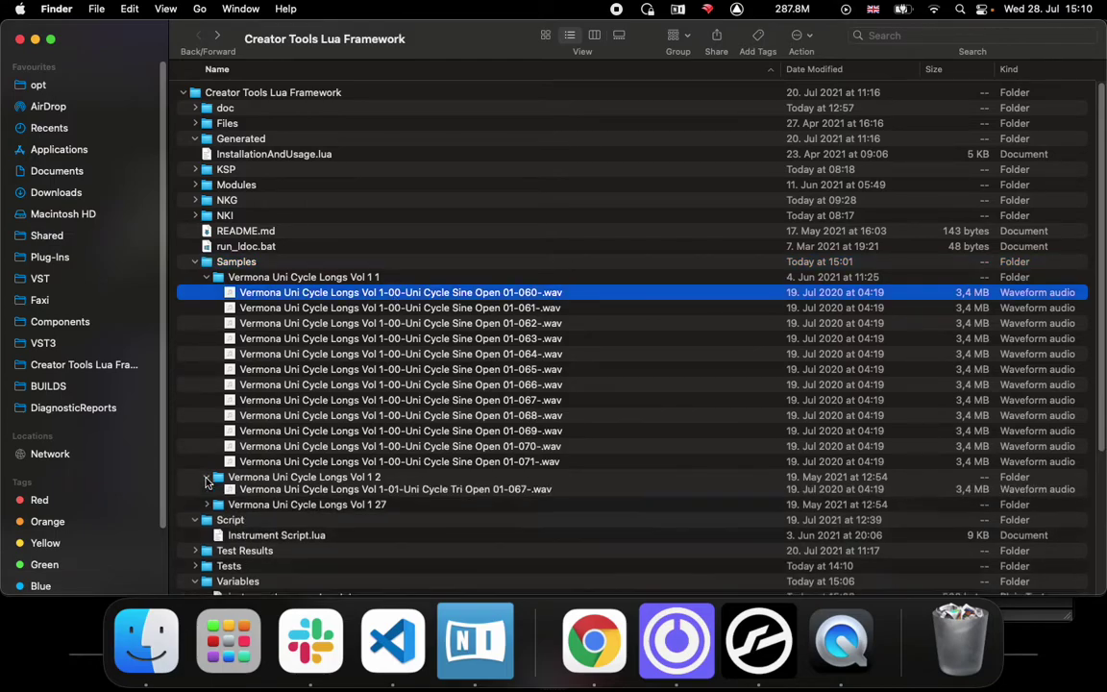
pyautogui.scroll(-5, 211, 499)
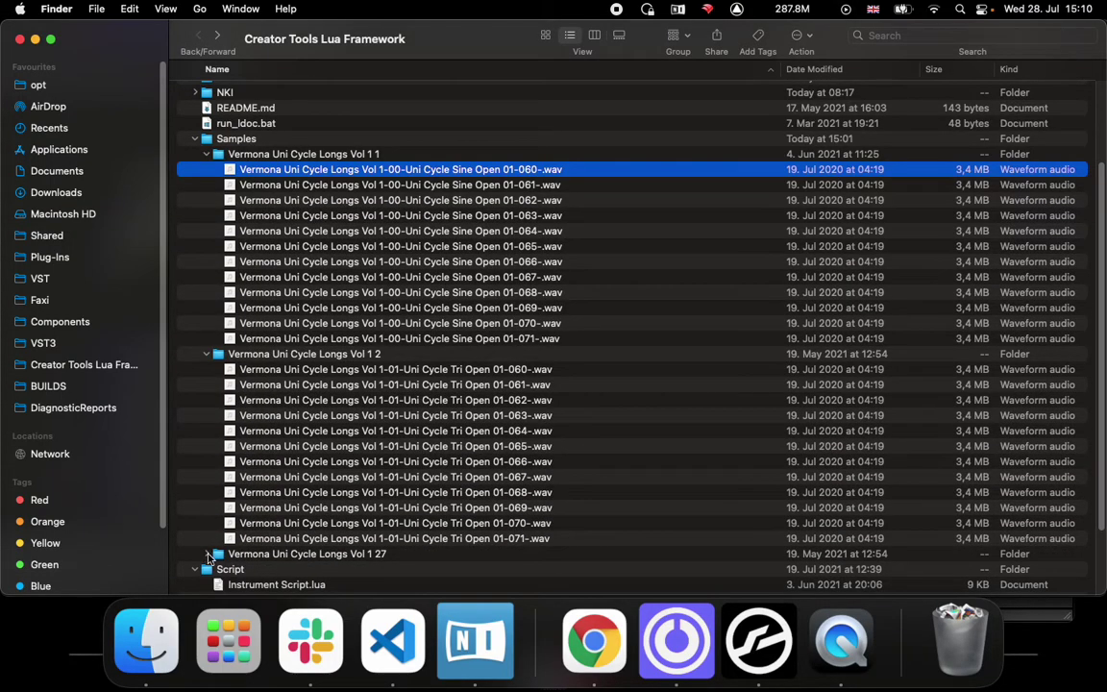
pyautogui.click(206, 554)
pyautogui.scroll(3, 386, 288)
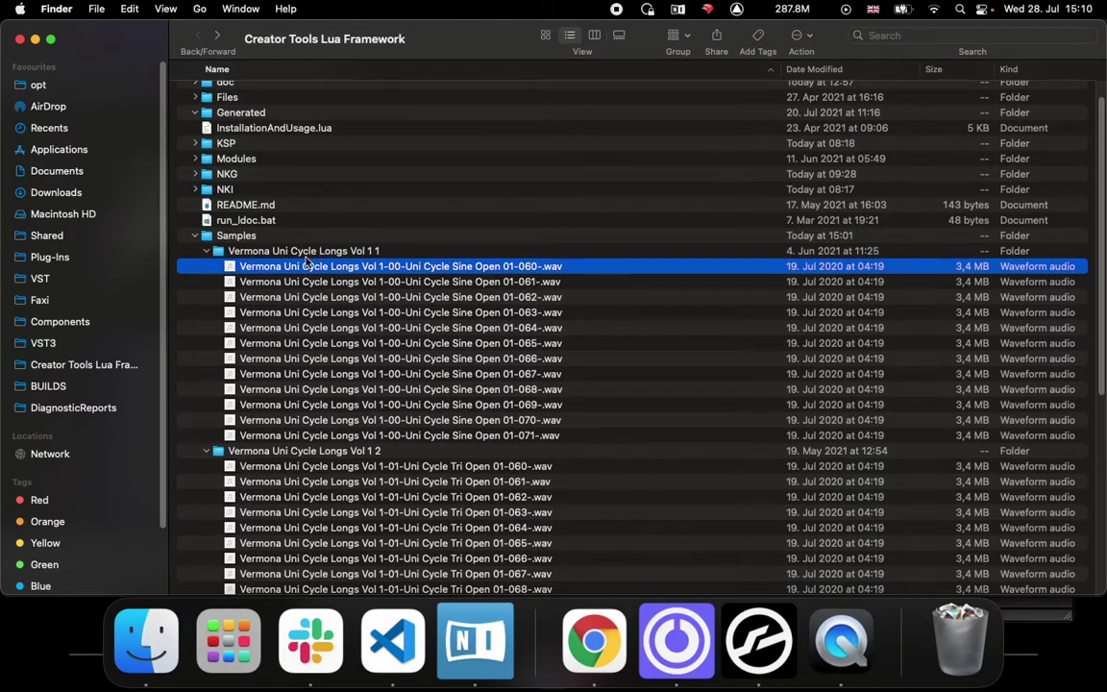
pyautogui.scroll(-2, 312, 268)
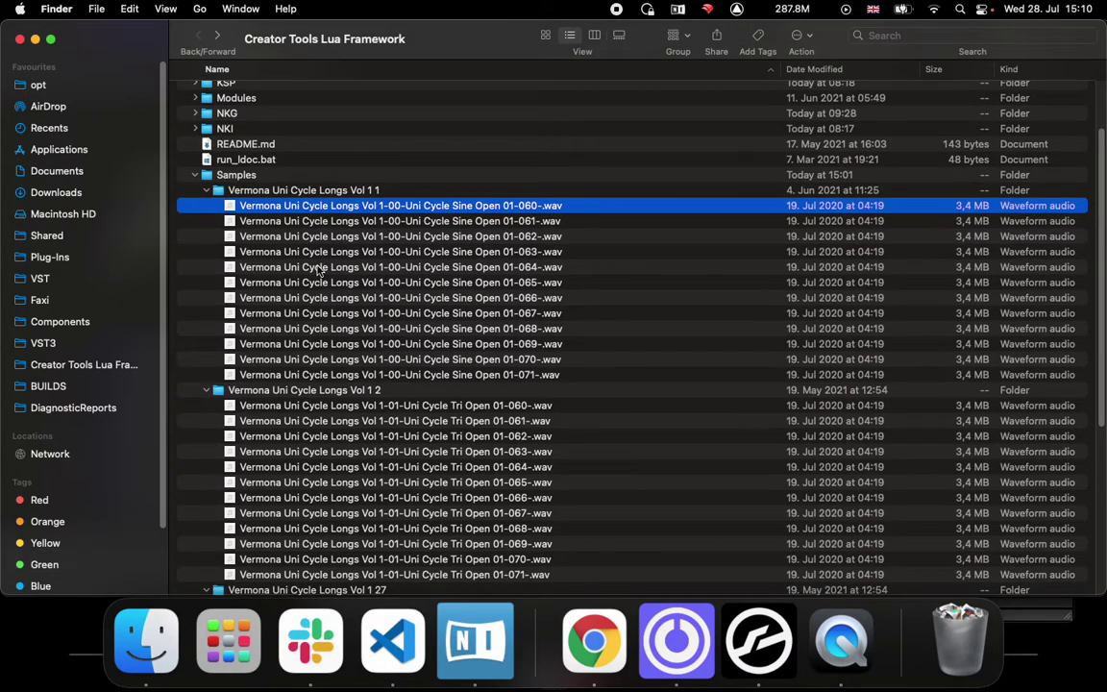
# Step: Inspect the Vol 1 1 folder's Sine samples, from 01-060 through 01-071
pyautogui.click(294, 191)
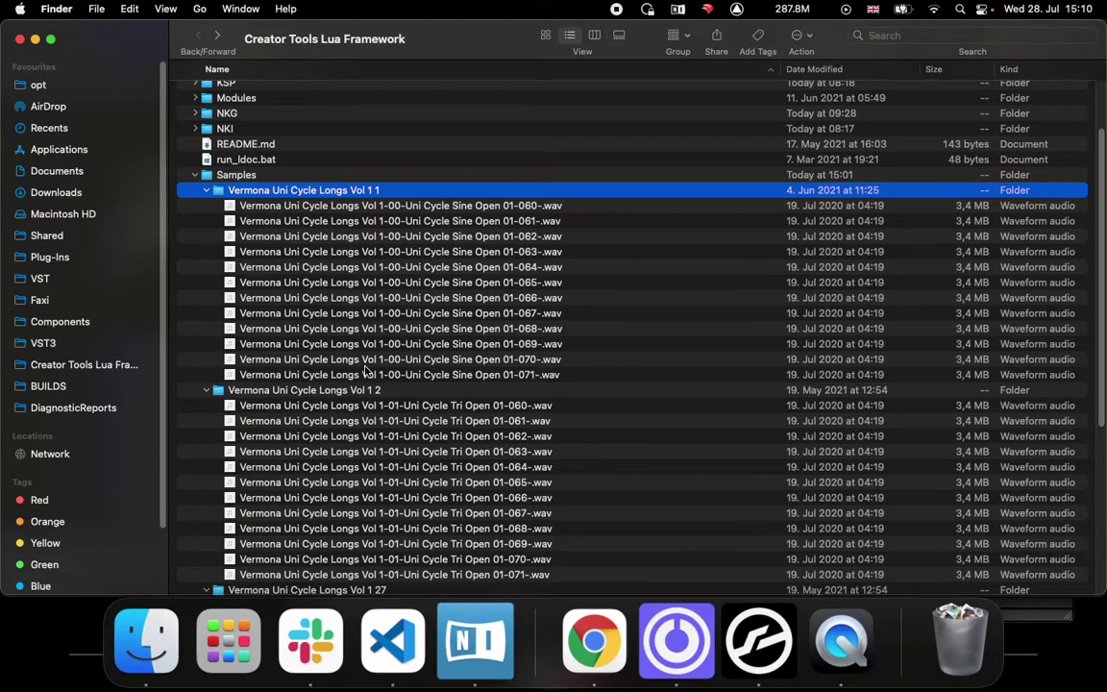
pyautogui.scroll(-1, 365, 370)
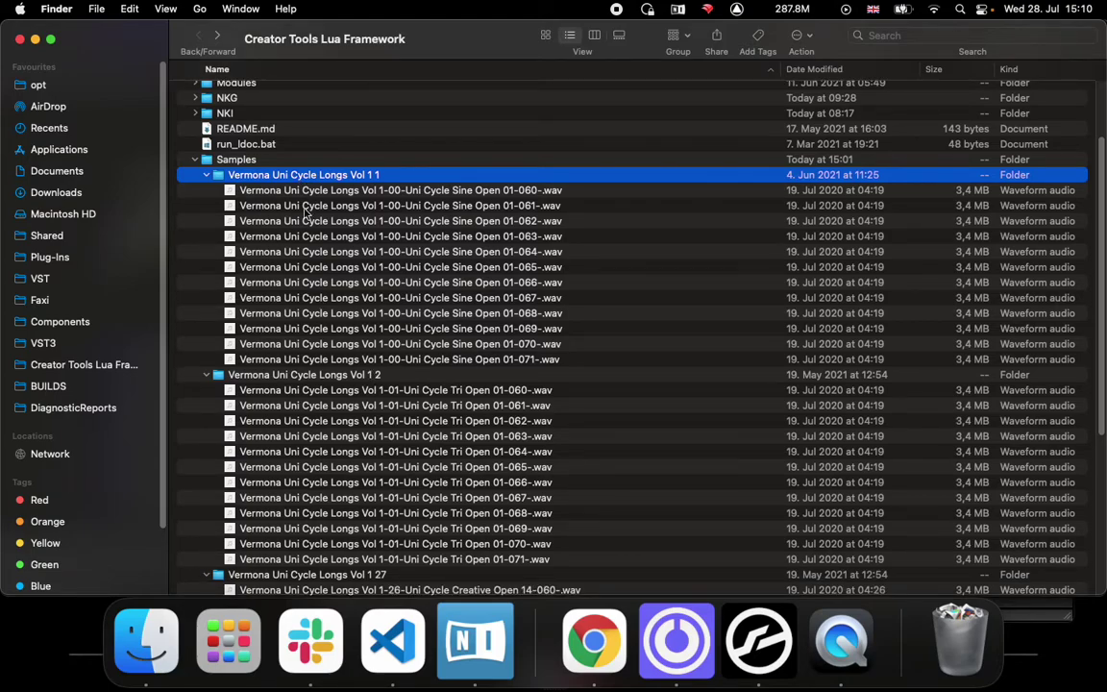
pyautogui.scroll(-2, 311, 484)
pyautogui.scroll(2, 365, 361)
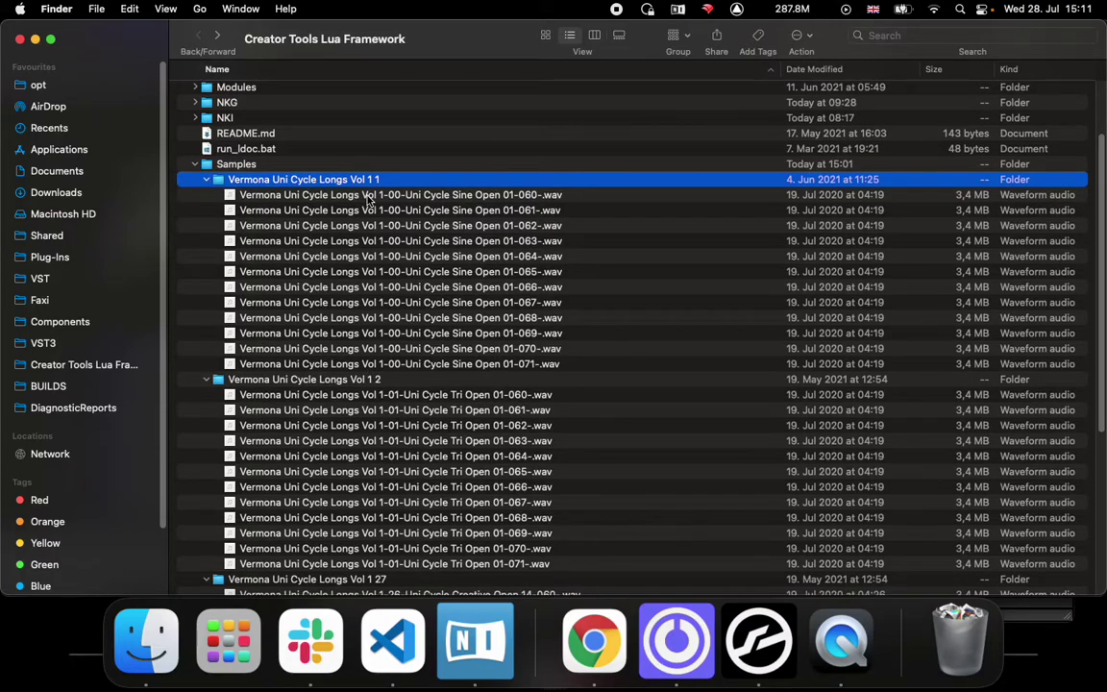
pyautogui.scroll(-5, 320, 370)
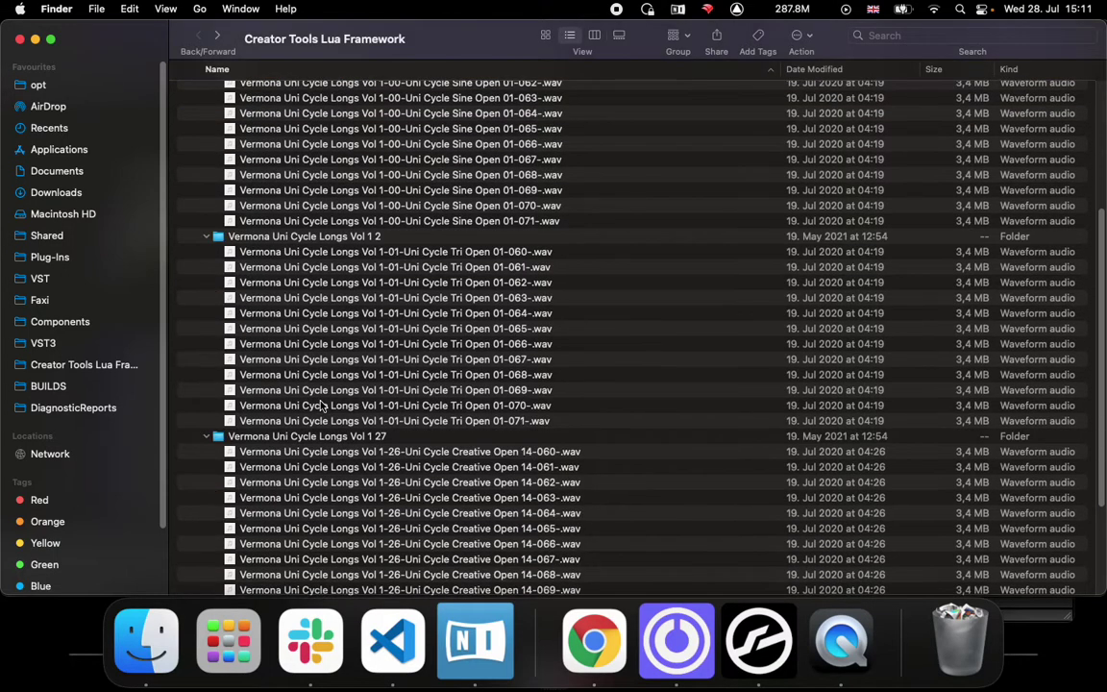
pyautogui.scroll(4, 346, 346)
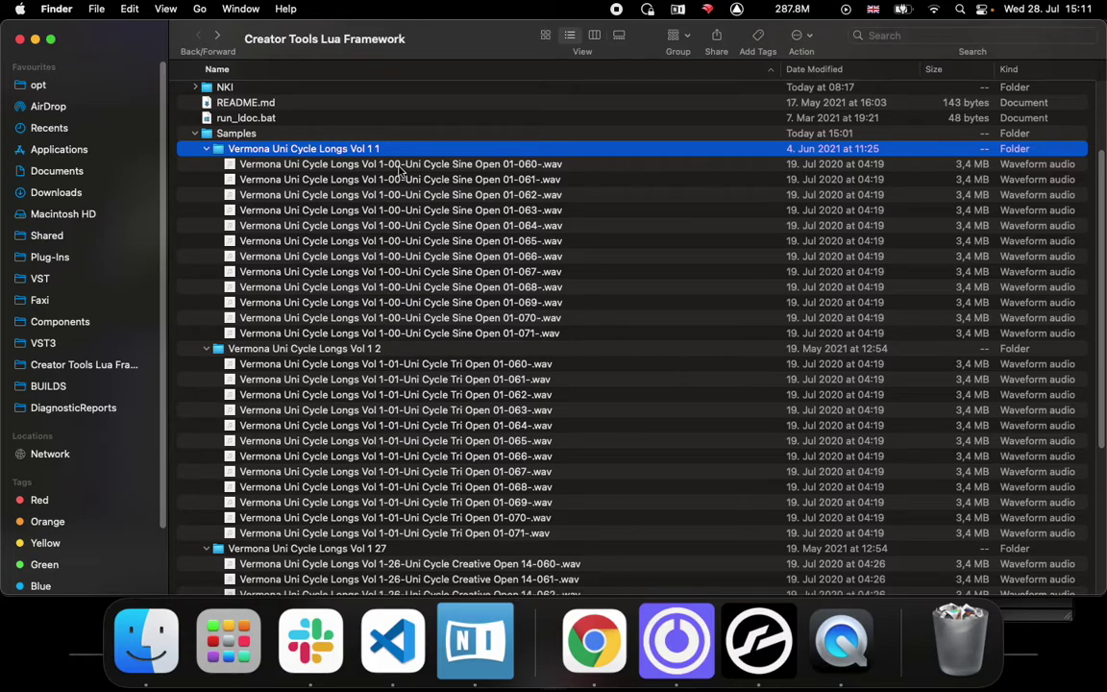
pyautogui.click(359, 160)
pyautogui.click(407, 334)
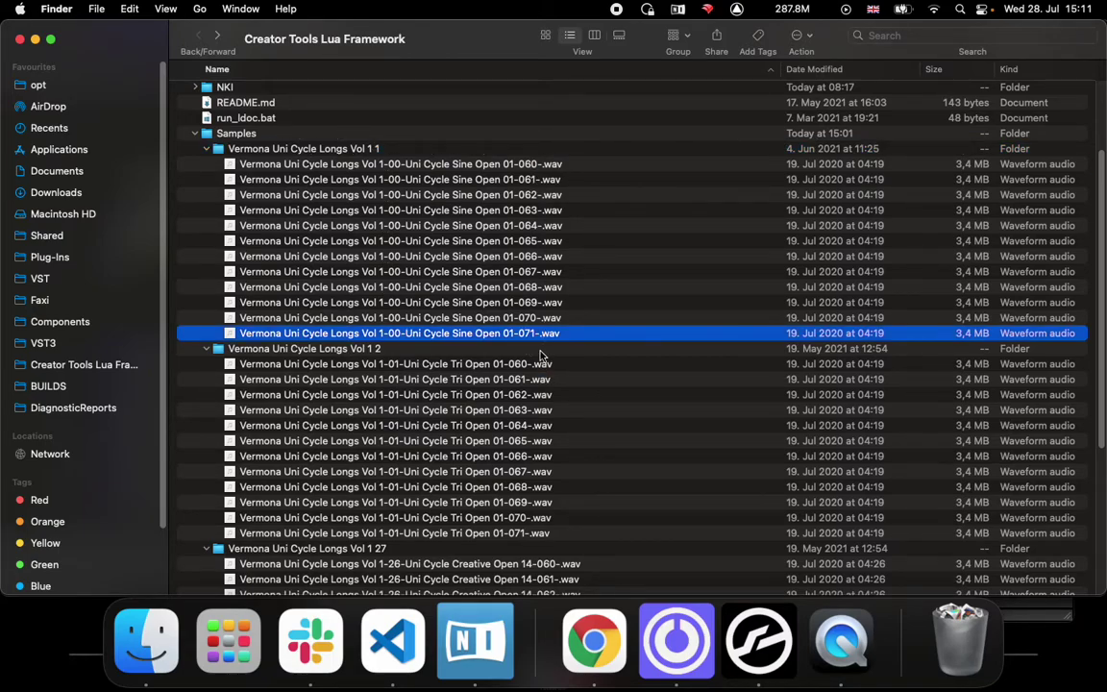
pyautogui.click(414, 165)
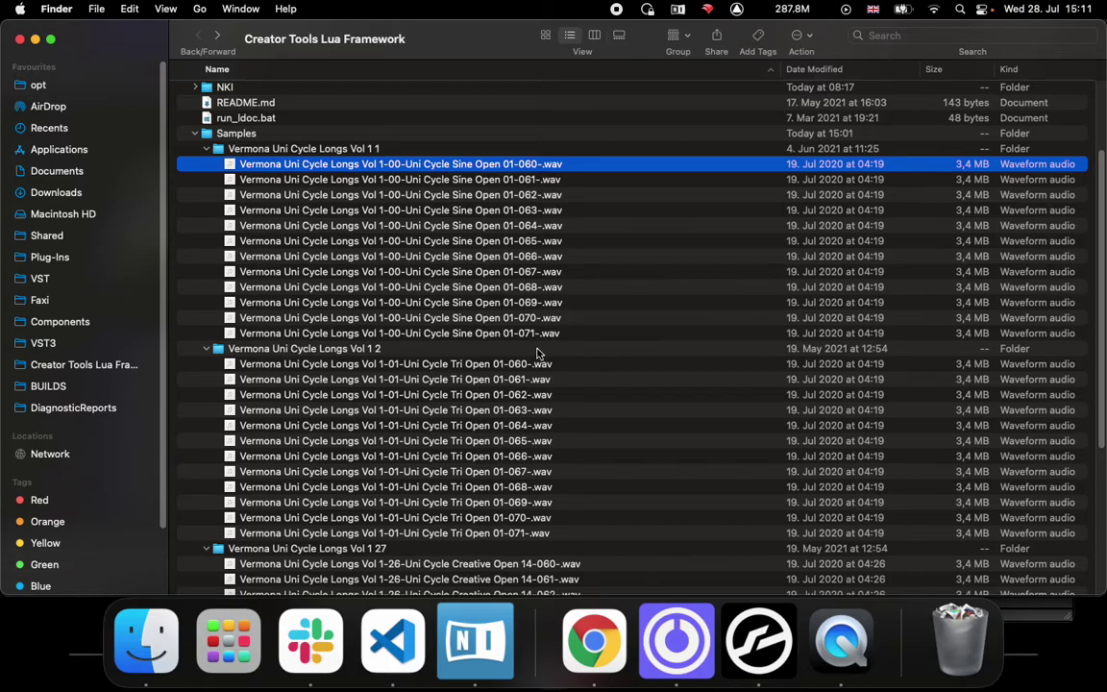
pyautogui.scroll(-8, 558, 444)
pyautogui.scroll(8, 560, 440)
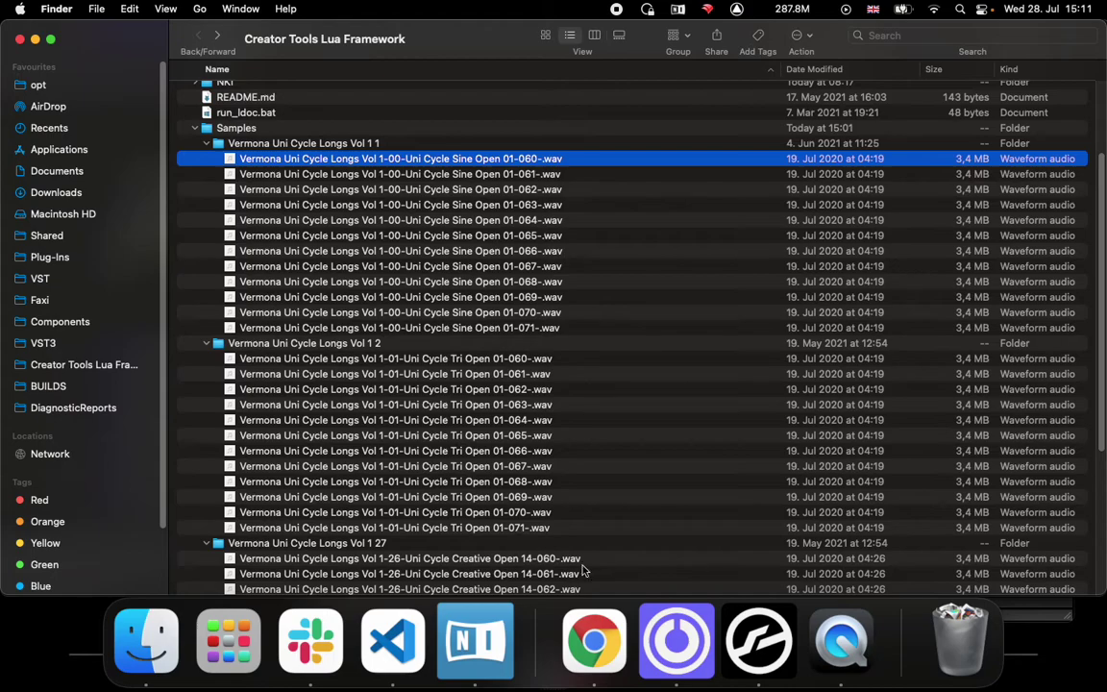
# Step: Compare the Vol 1 1 and Vol 1 2 folders, selecting the first Sine Open and second Tri Open files
pyautogui.click(320, 144)
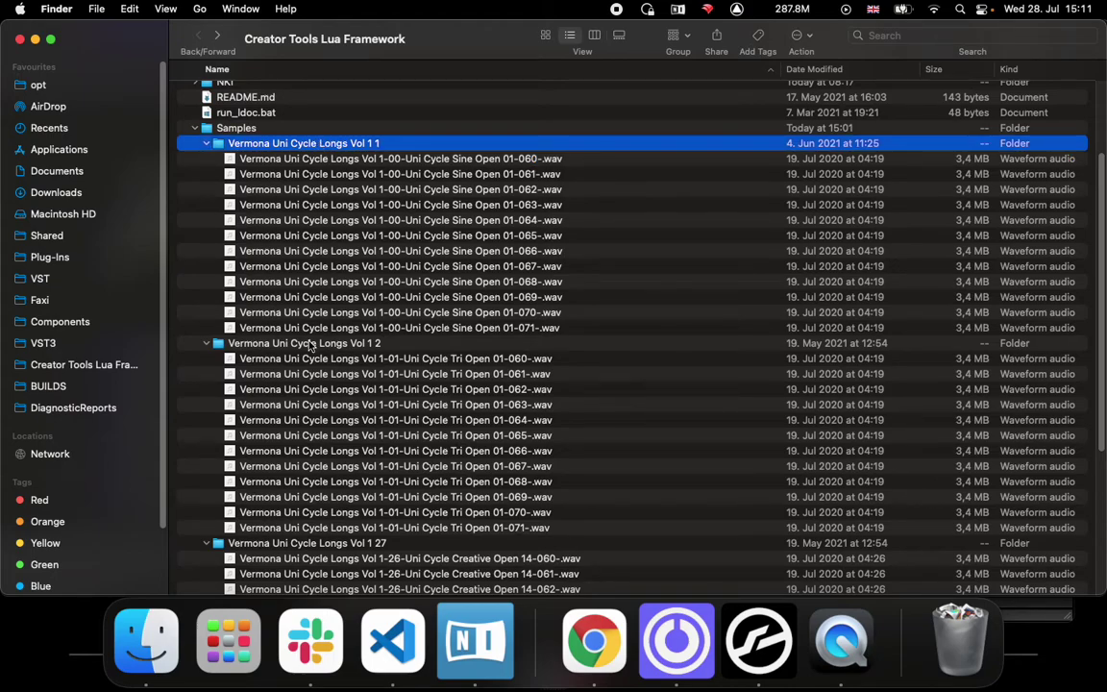
pyautogui.click(293, 343)
pyautogui.click(373, 145)
pyautogui.click(517, 161)
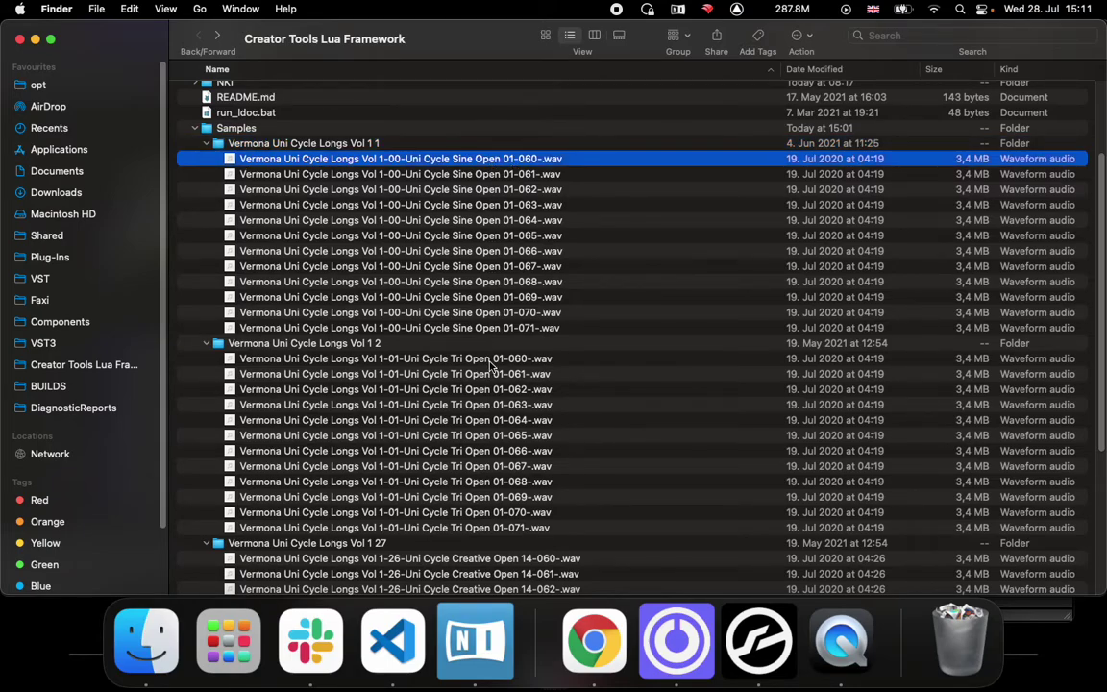
pyautogui.click(475, 374)
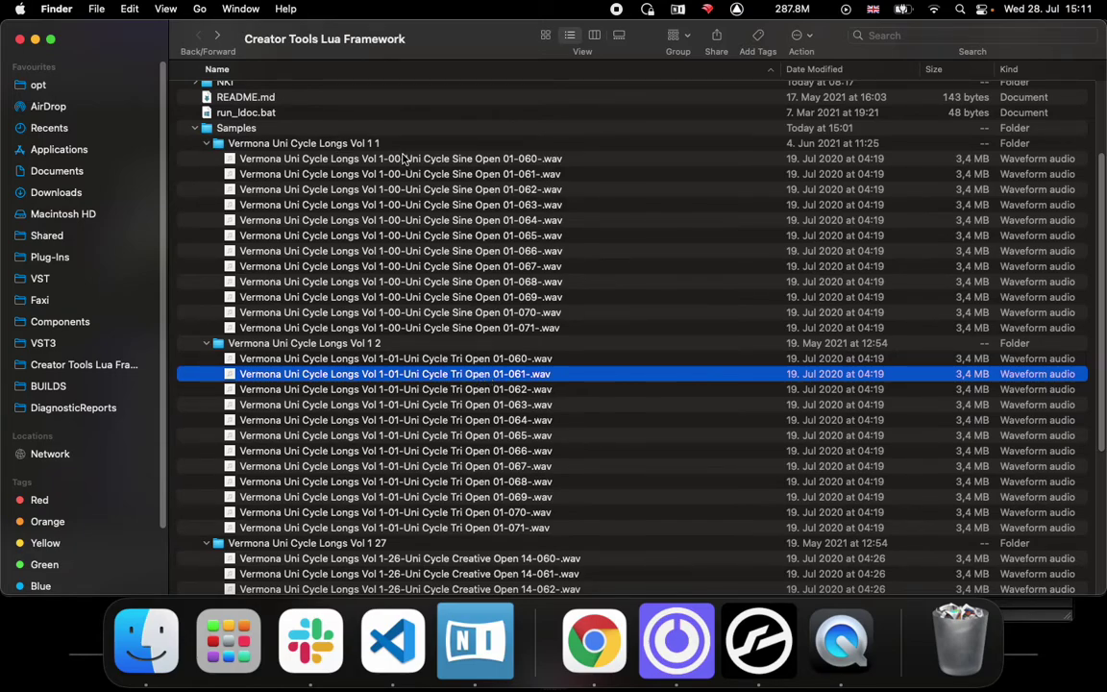
pyautogui.click(355, 161)
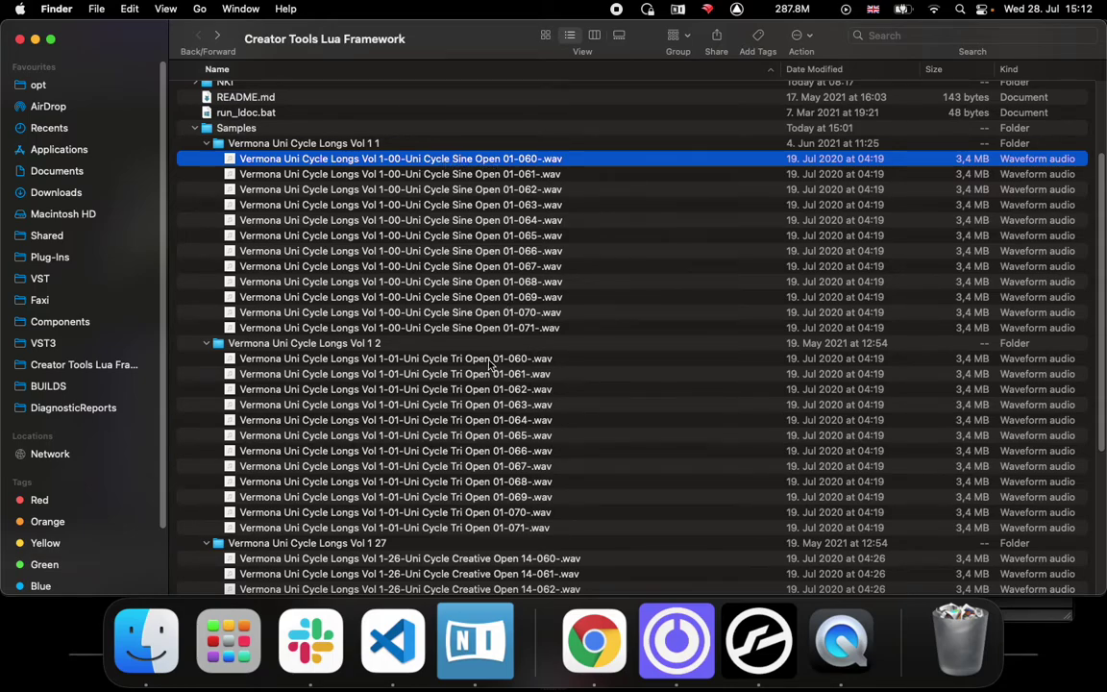
pyautogui.scroll(-10, 496, 446)
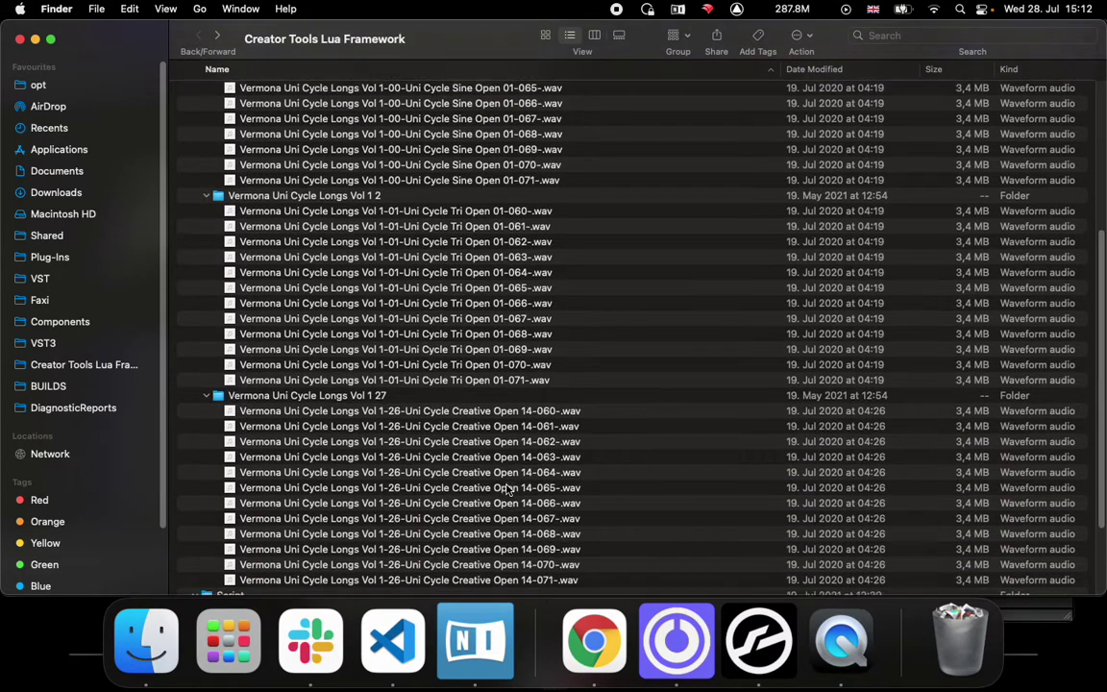
pyautogui.scroll(12, 500, 422)
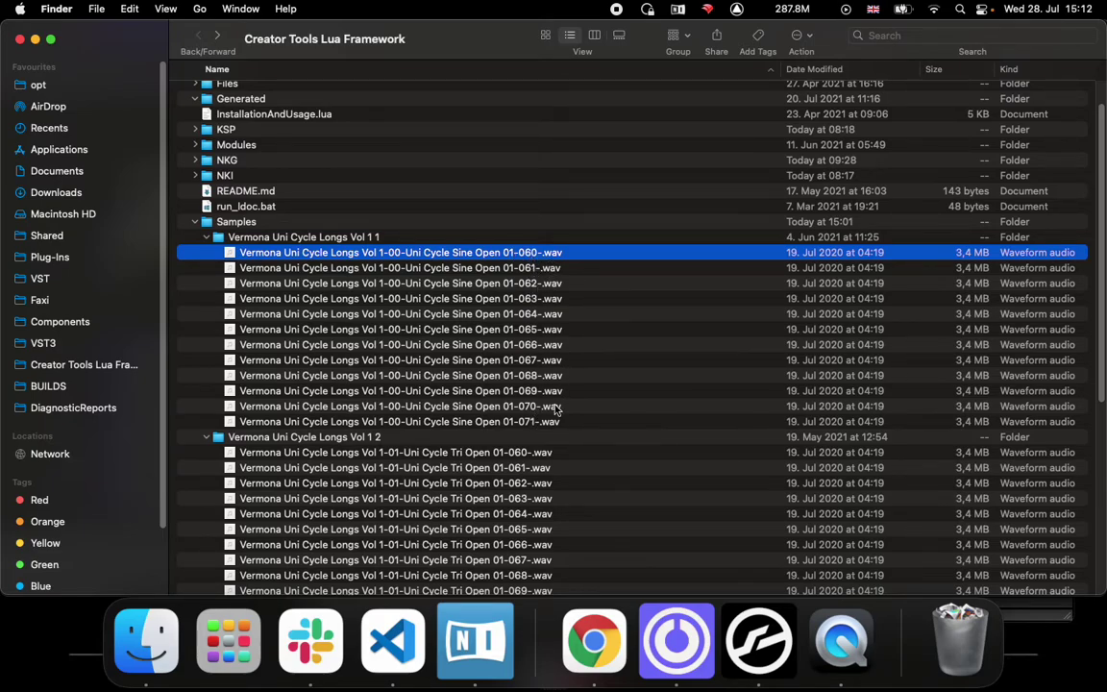
pyautogui.scroll(-10, 557, 409)
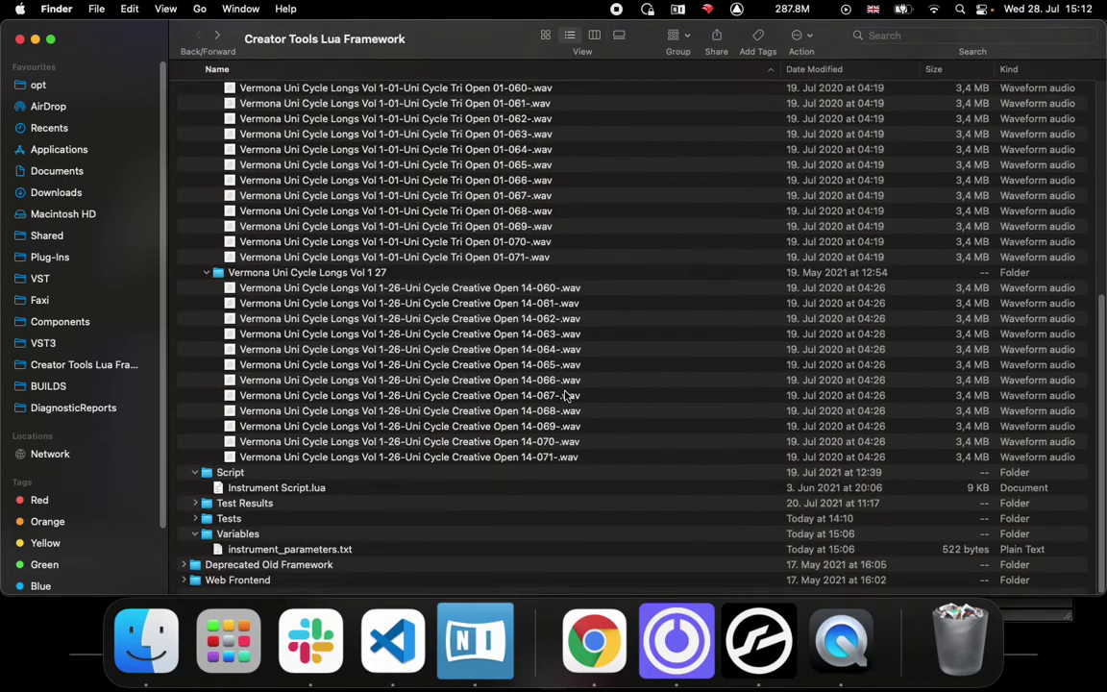
pyautogui.scroll(6, 592, 360)
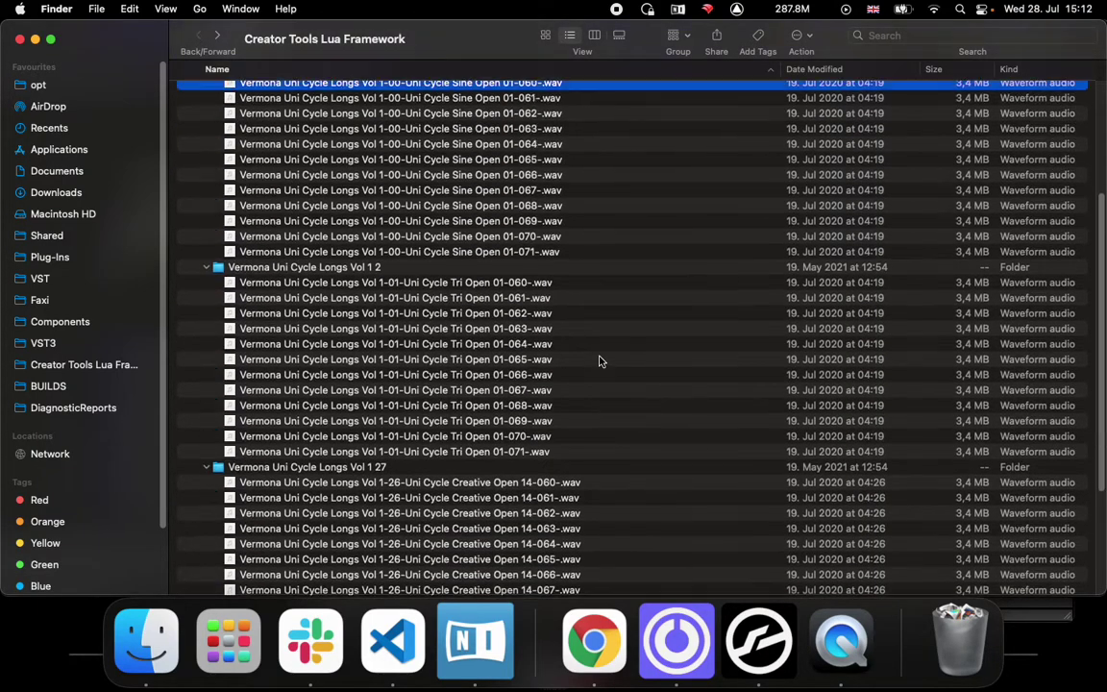
pyautogui.scroll(2, 599, 360)
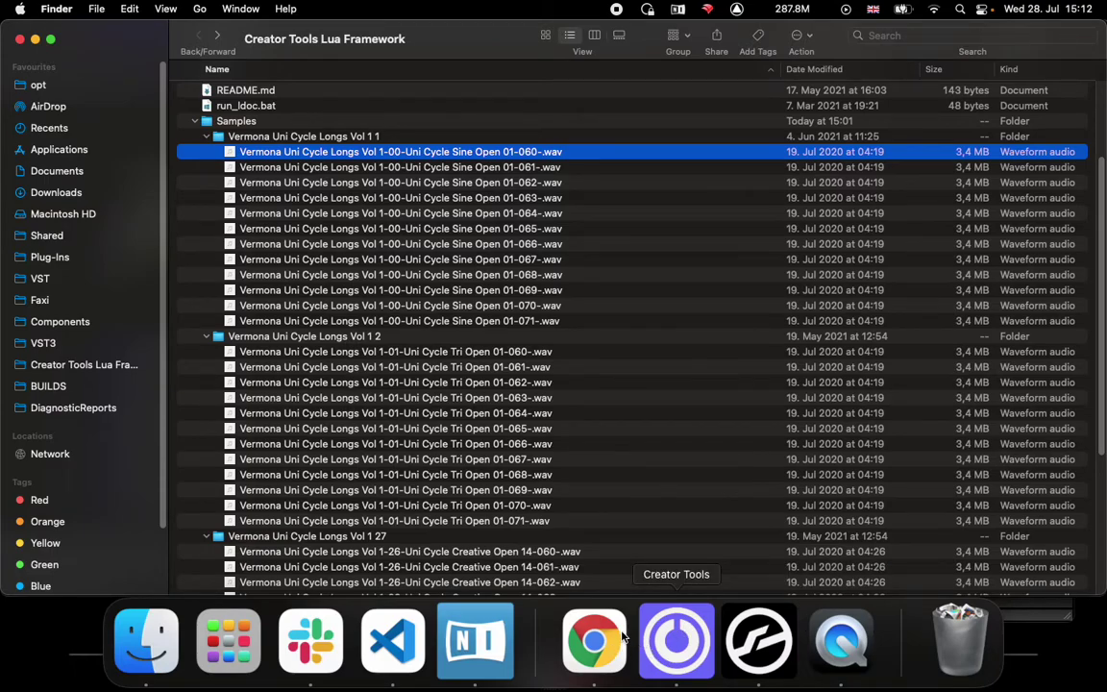
pyautogui.scroll(5, 365, 240)
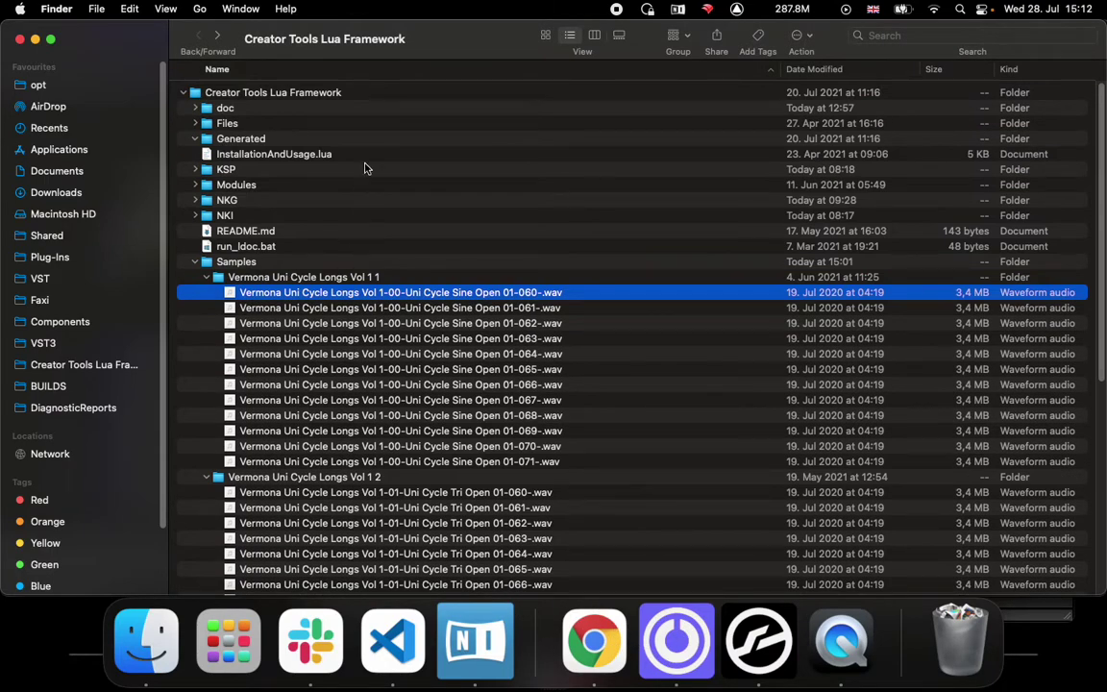
pyautogui.scroll(-6, 336, 336)
pyautogui.click(594, 638)
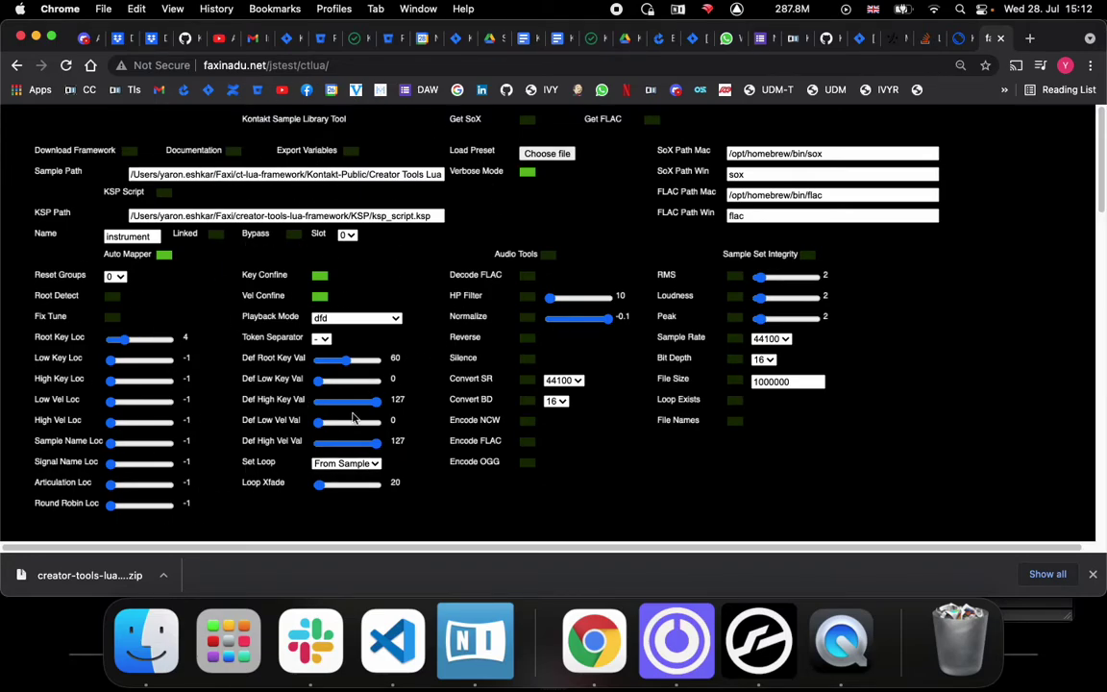
pyautogui.click(145, 641)
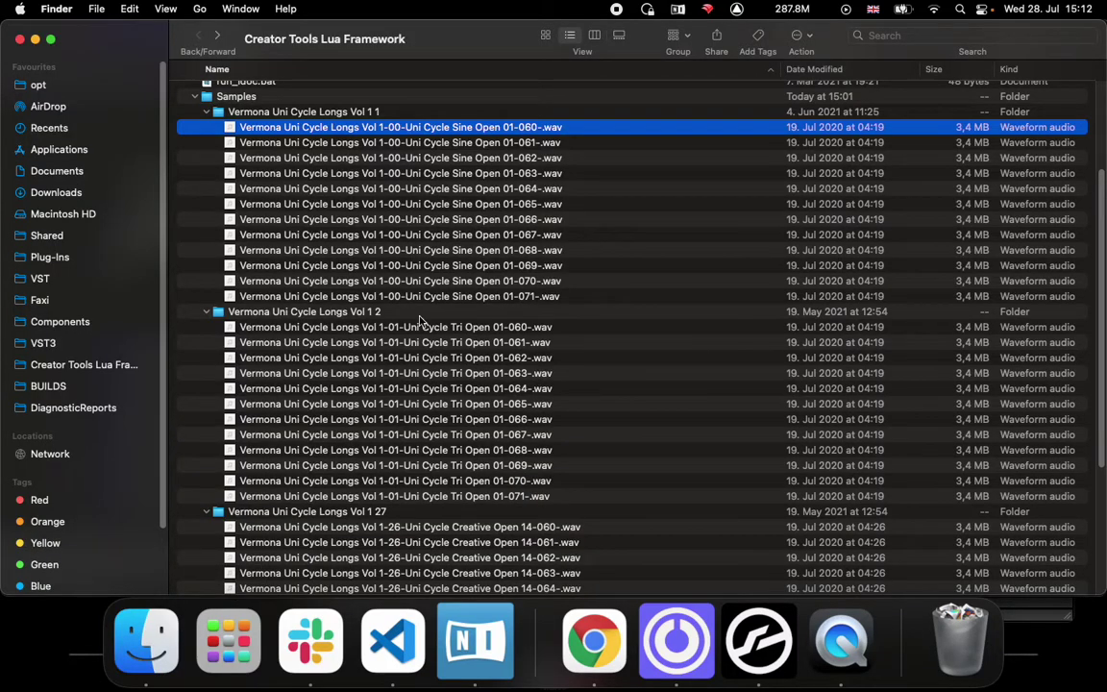
# Step: Collapse Samples, read instrument_parameters.txt in TextEdit, then return to the Sample Library Tool page
pyautogui.click(194, 97)
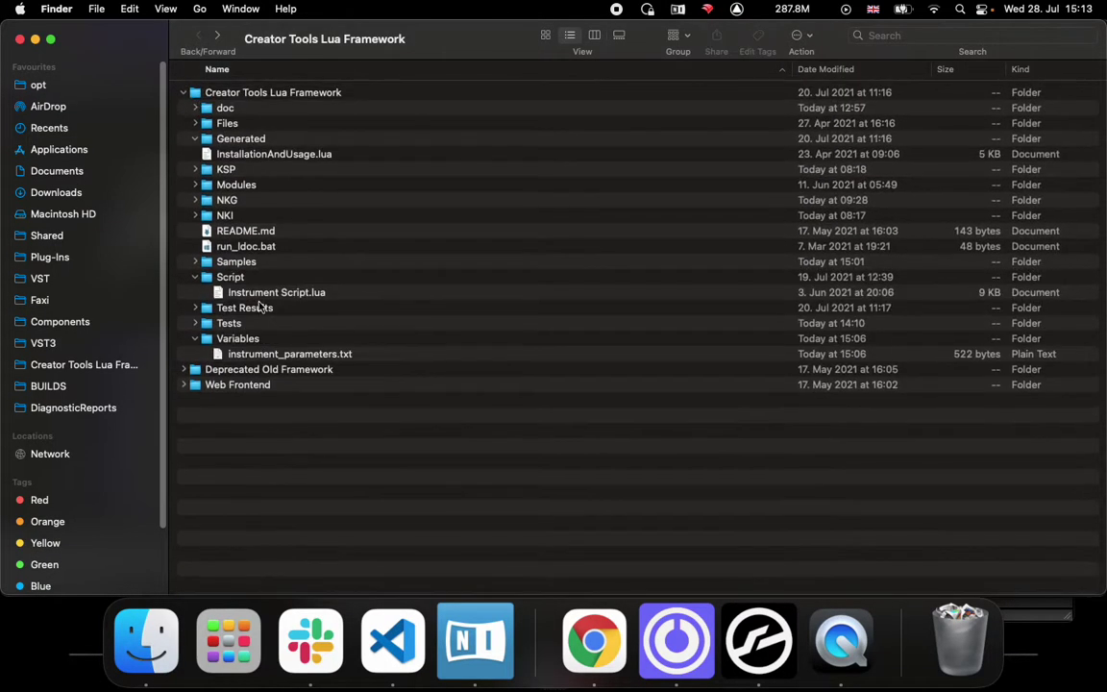
pyautogui.doubleClick(285, 354)
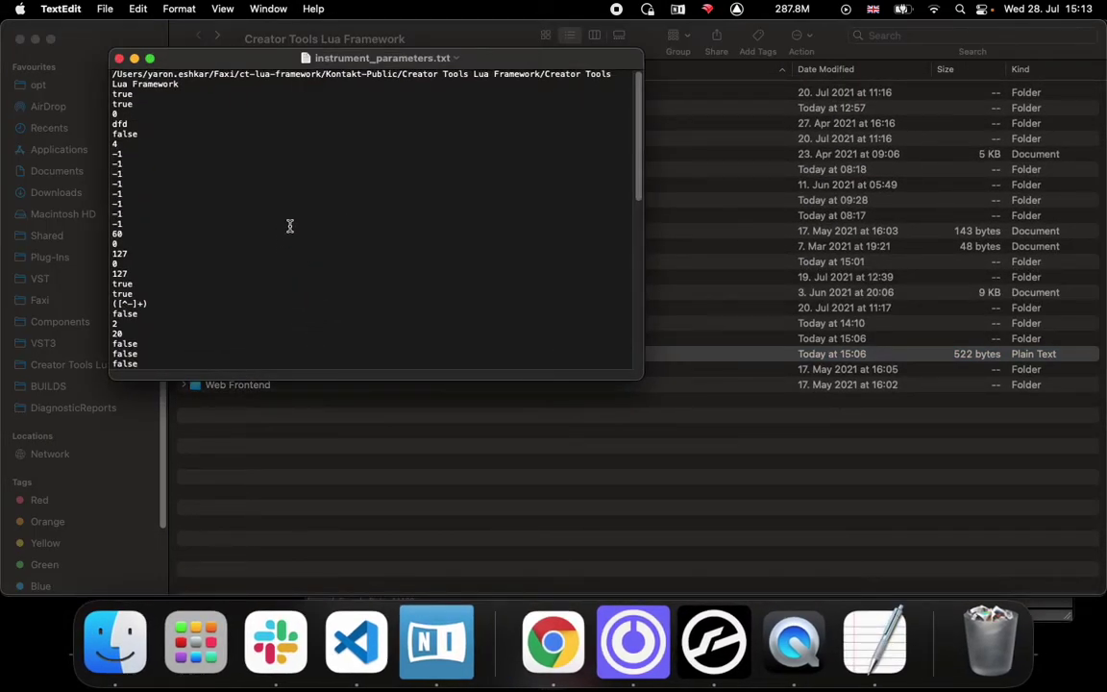
pyautogui.scroll(-3, 335, 239)
pyautogui.scroll(-5, 332, 239)
pyautogui.scroll(10, 321, 234)
pyautogui.click(120, 59)
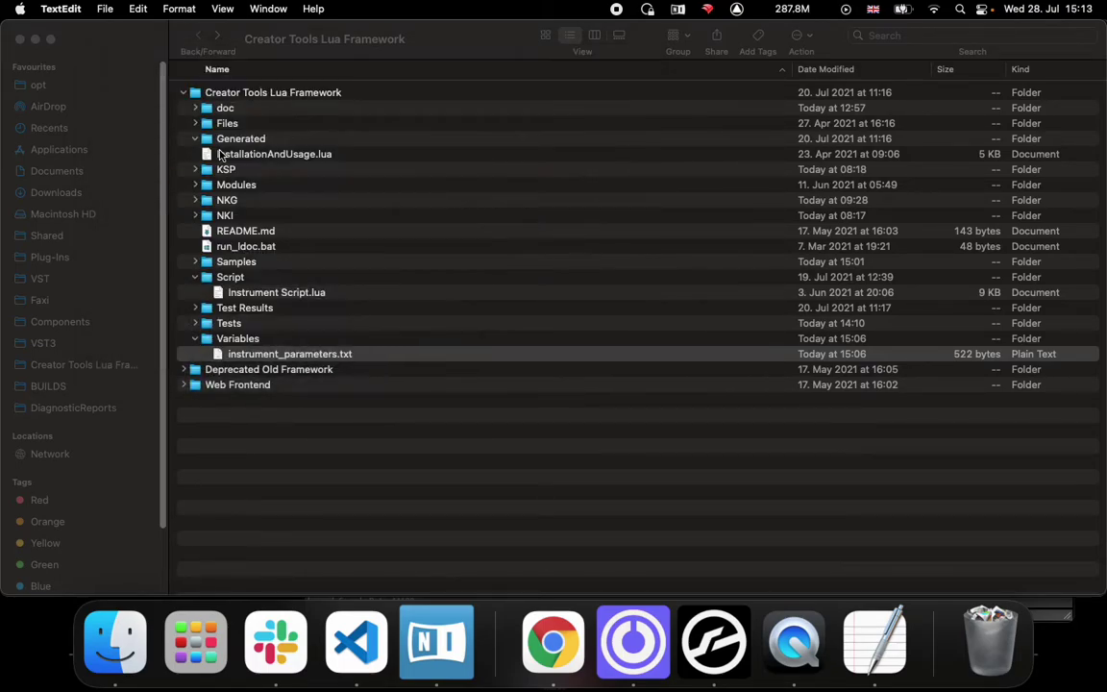
pyautogui.click(305, 294)
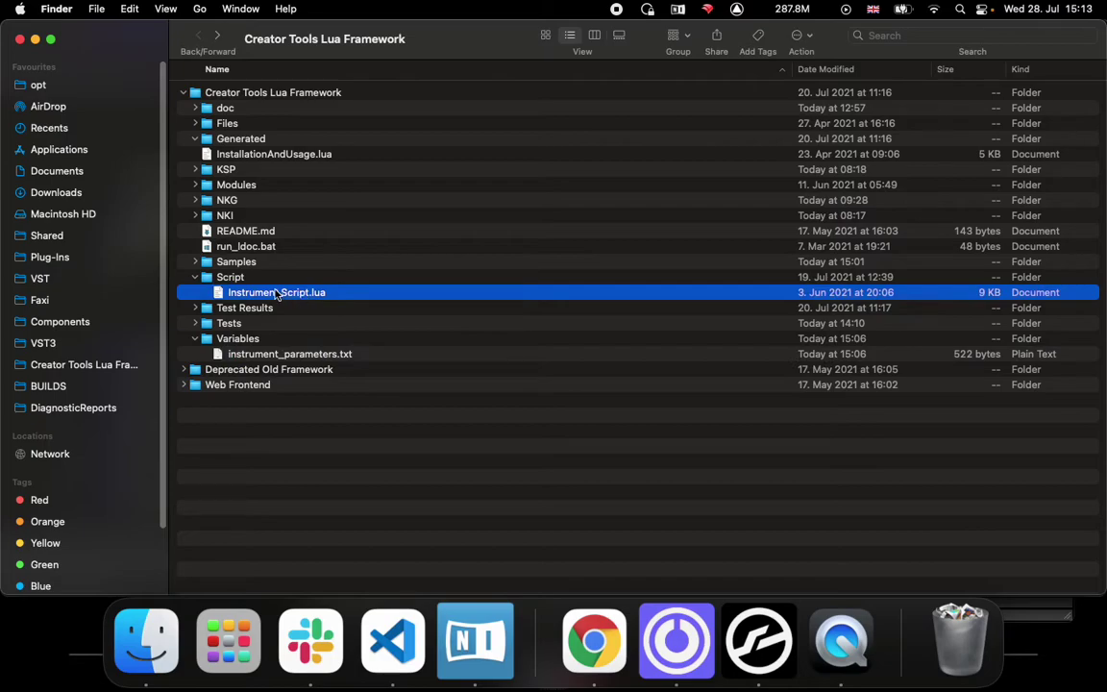
pyautogui.click(593, 639)
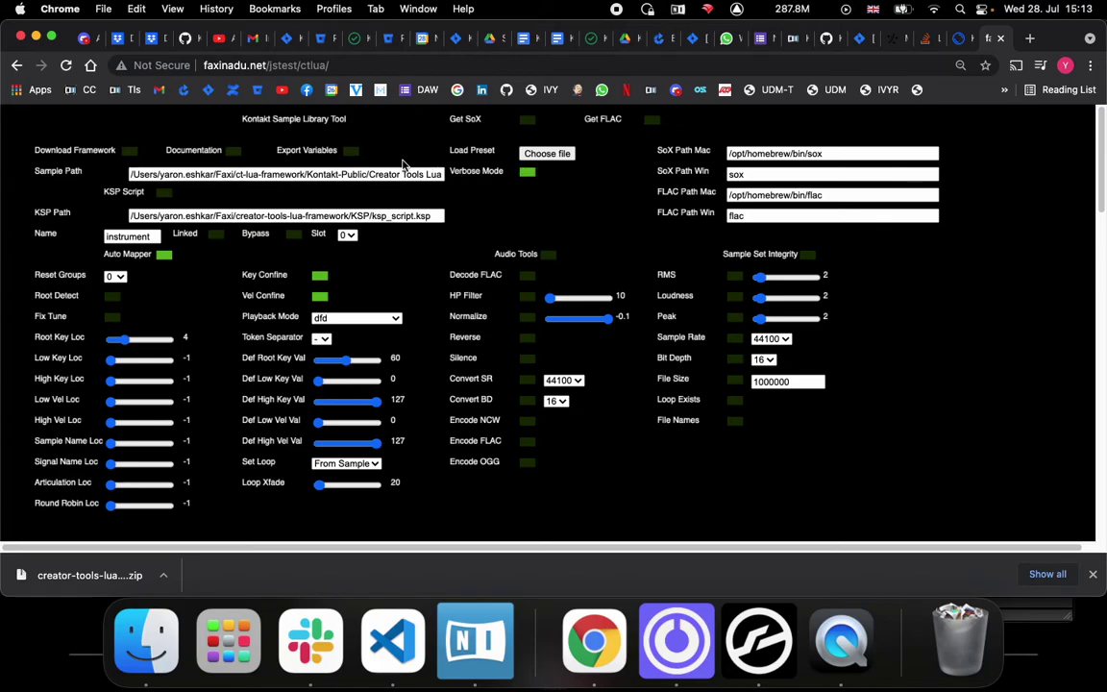
# Step: Check that the Sample Path ends in the Creator Tools Lua Framework folder
pyautogui.moveTo(131, 174); pyautogui.dragTo(440, 189)
pyautogui.click(443, 189)
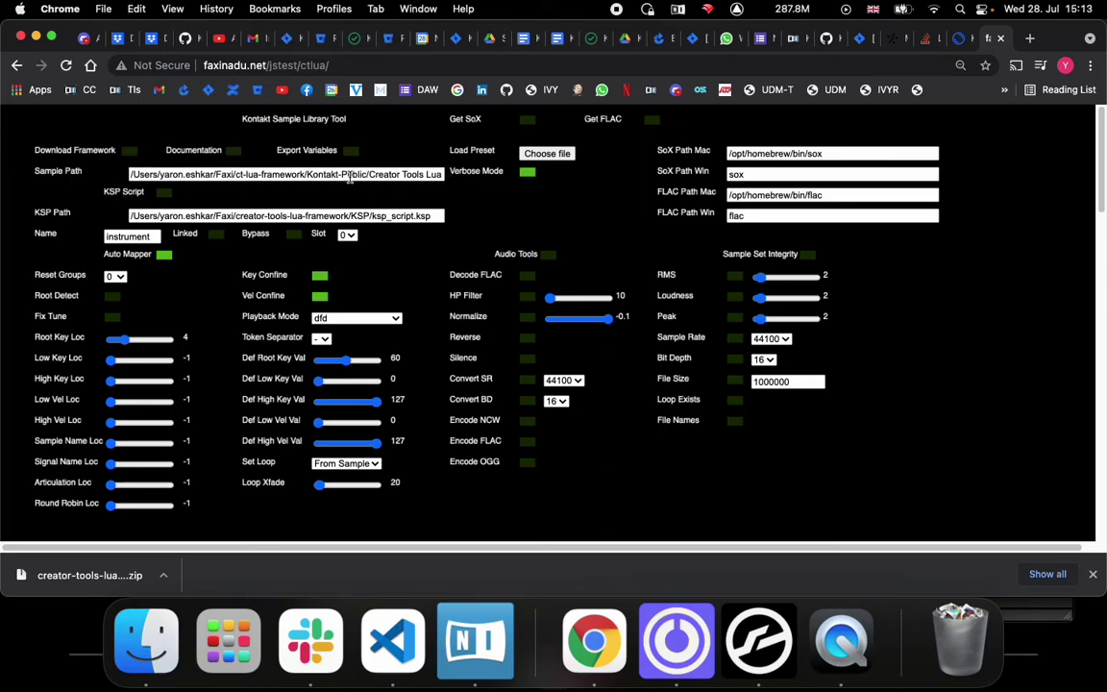
pyautogui.moveTo(422, 182); pyautogui.dragTo(486, 179)
pyautogui.click(411, 174)
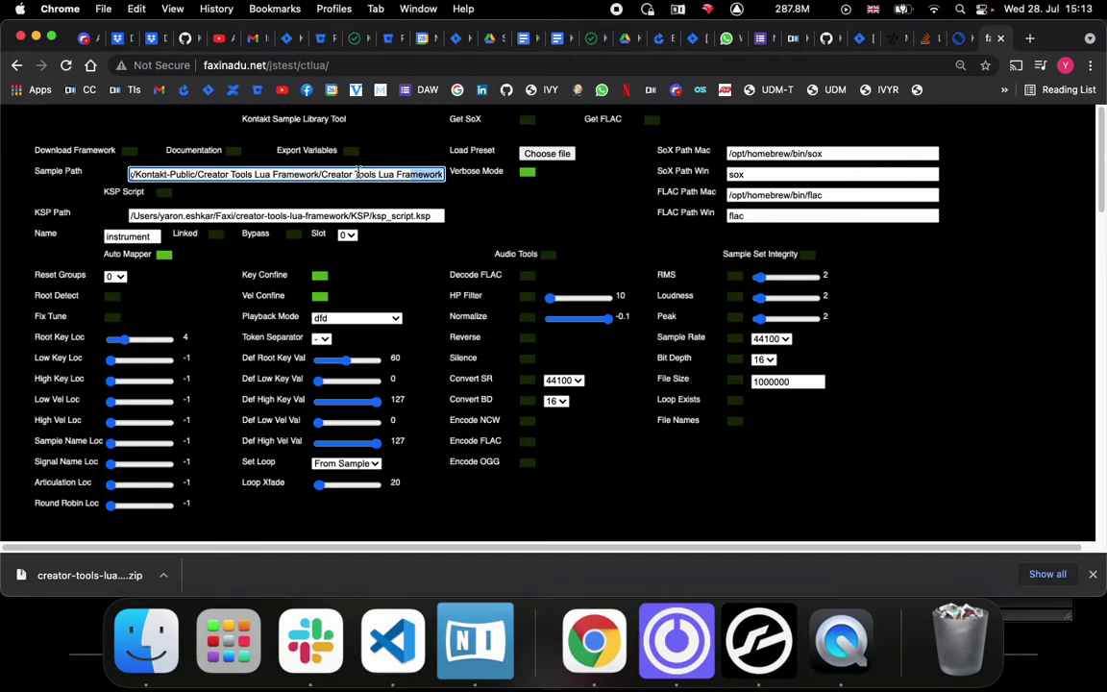
pyautogui.moveTo(330, 174); pyautogui.dragTo(123, 175)
pyautogui.press('super+a')
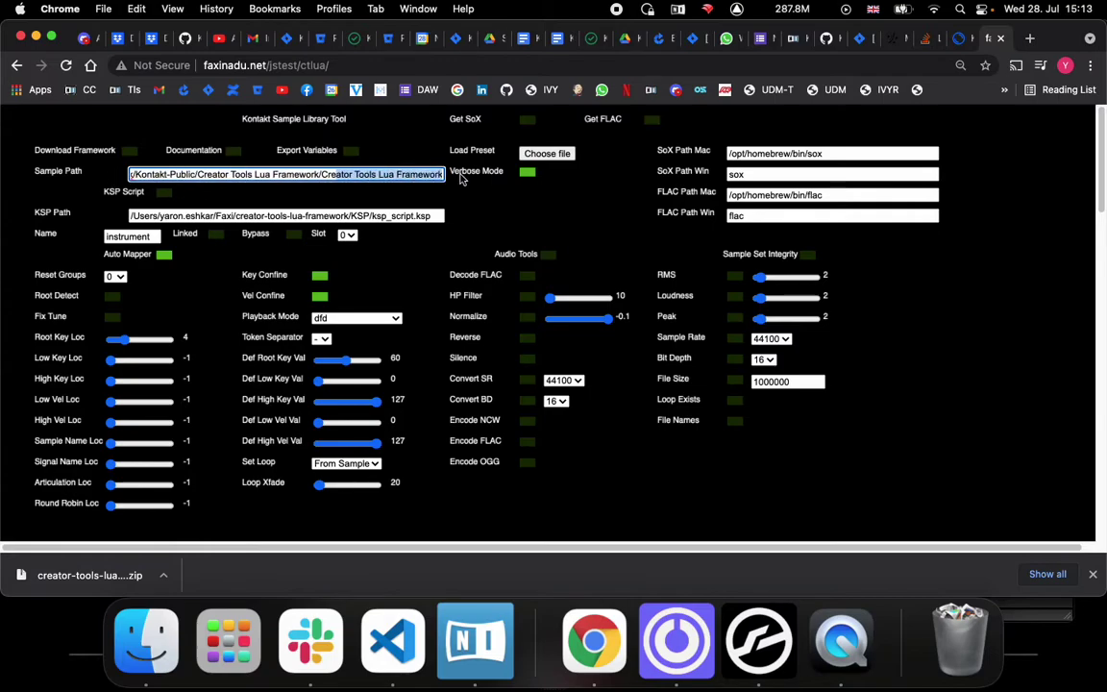
pyautogui.press('Left')
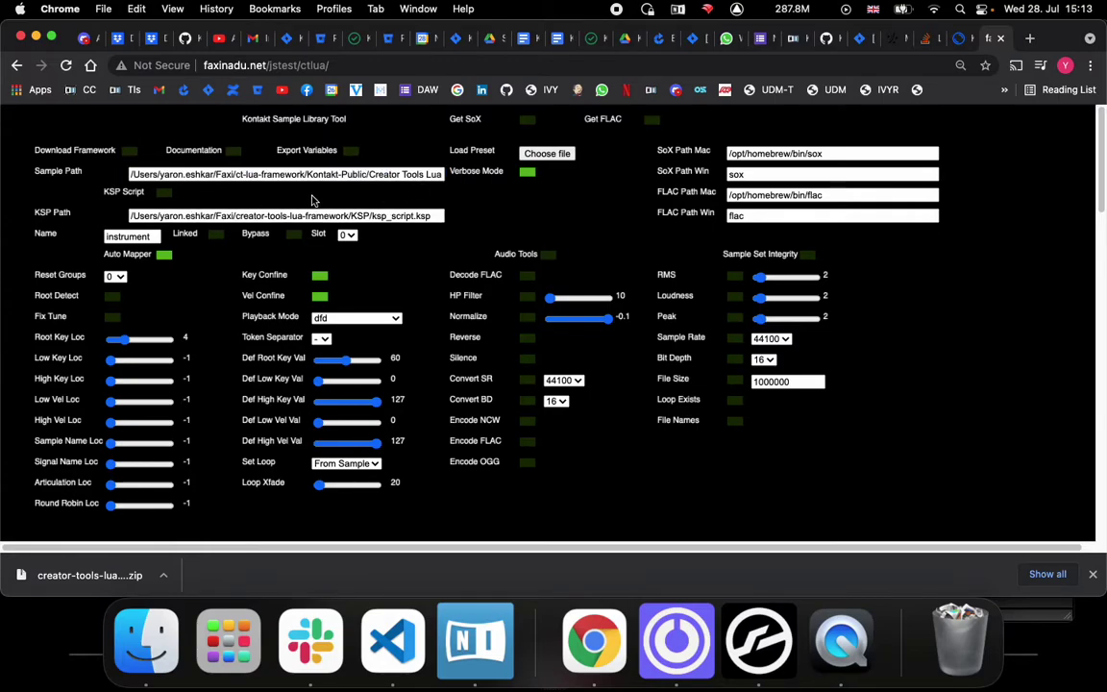
# Step: Confirm Auto Mapper stays on, then return to the framework folder in Finder
pyautogui.click(164, 254)
pyautogui.click(165, 256)
pyautogui.scroll(-2, 168, 274)
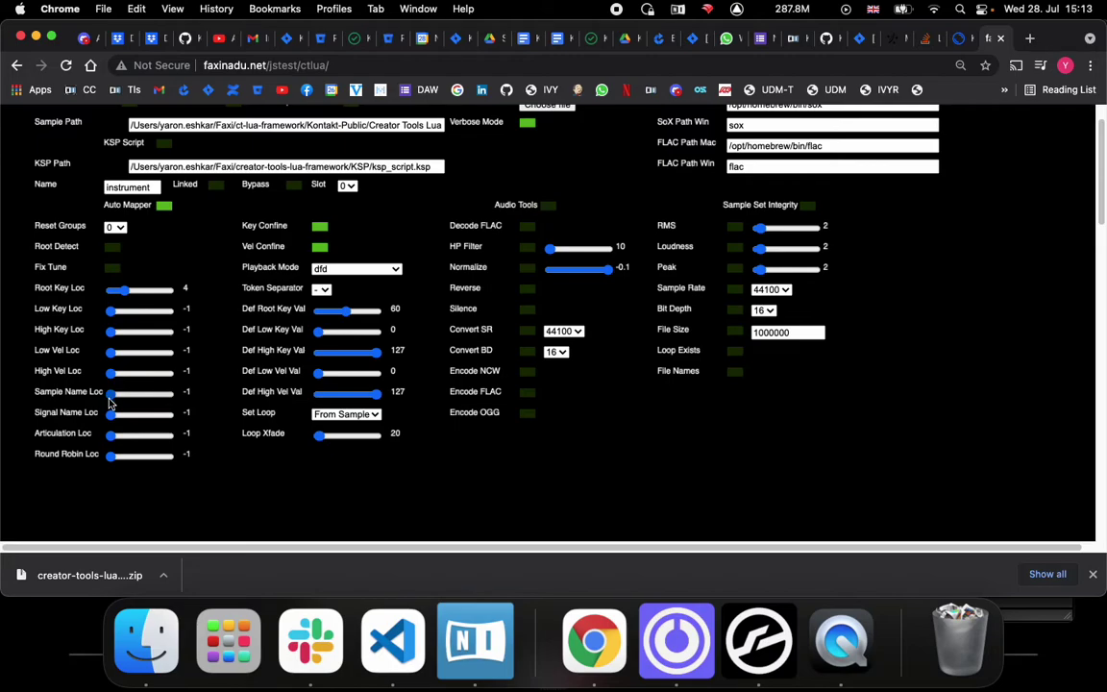
pyautogui.click(160, 657)
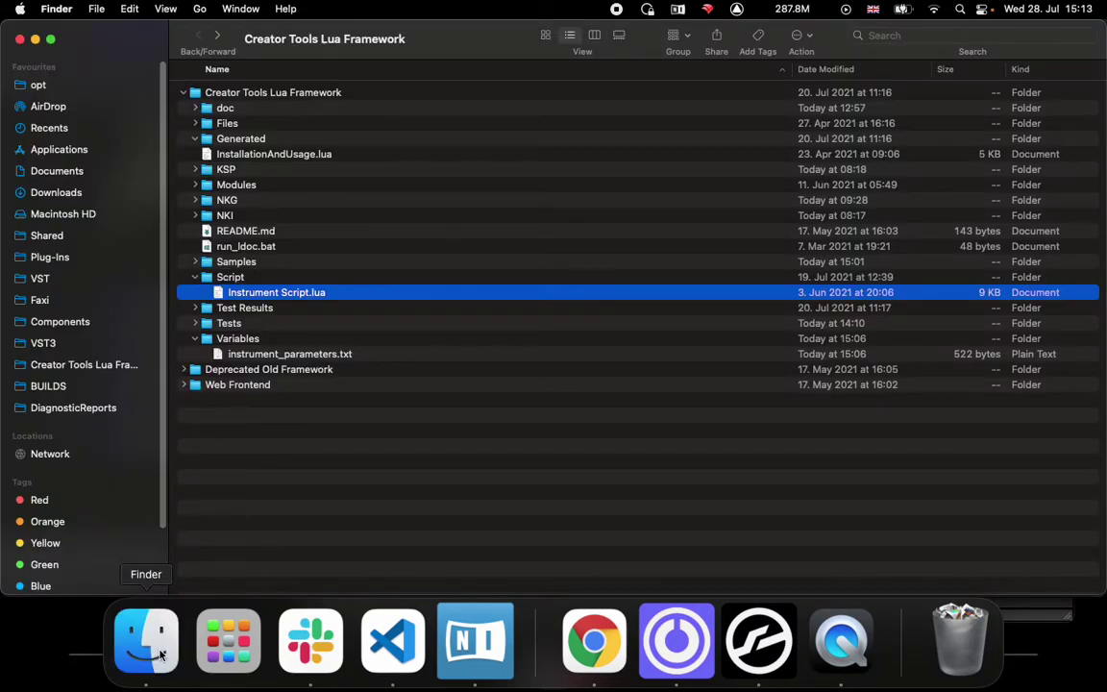
# Step: Open the Creator Tools Lua Framework folder and expand Samples to read the first Vermona file name
pyautogui.click(37, 40)
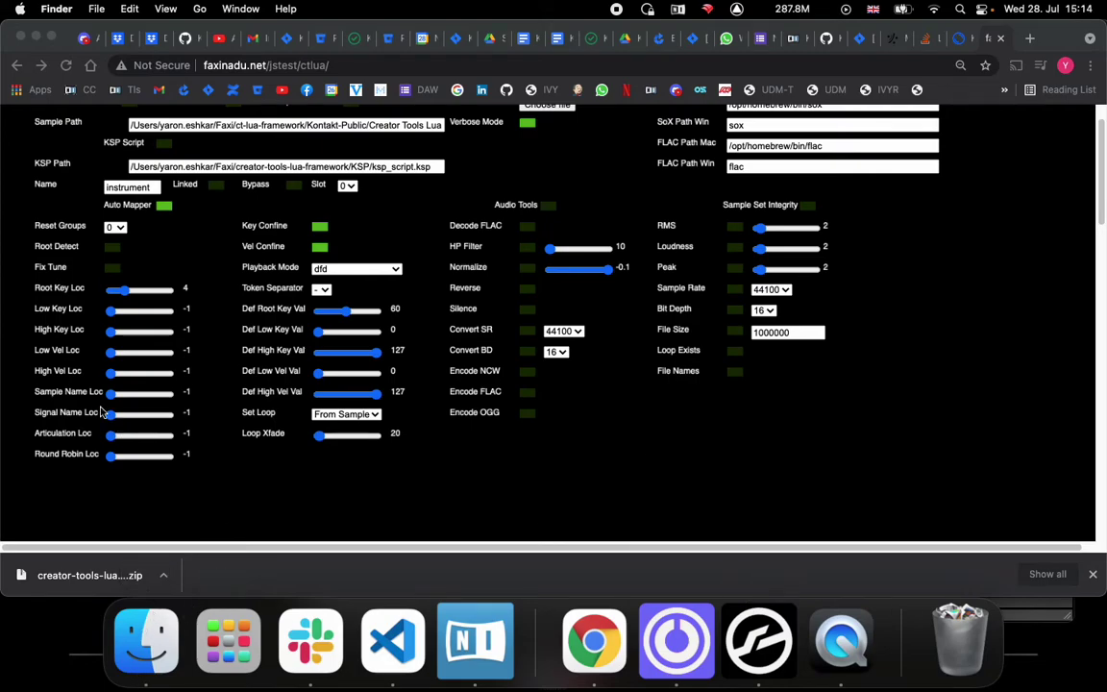
pyautogui.click(146, 642)
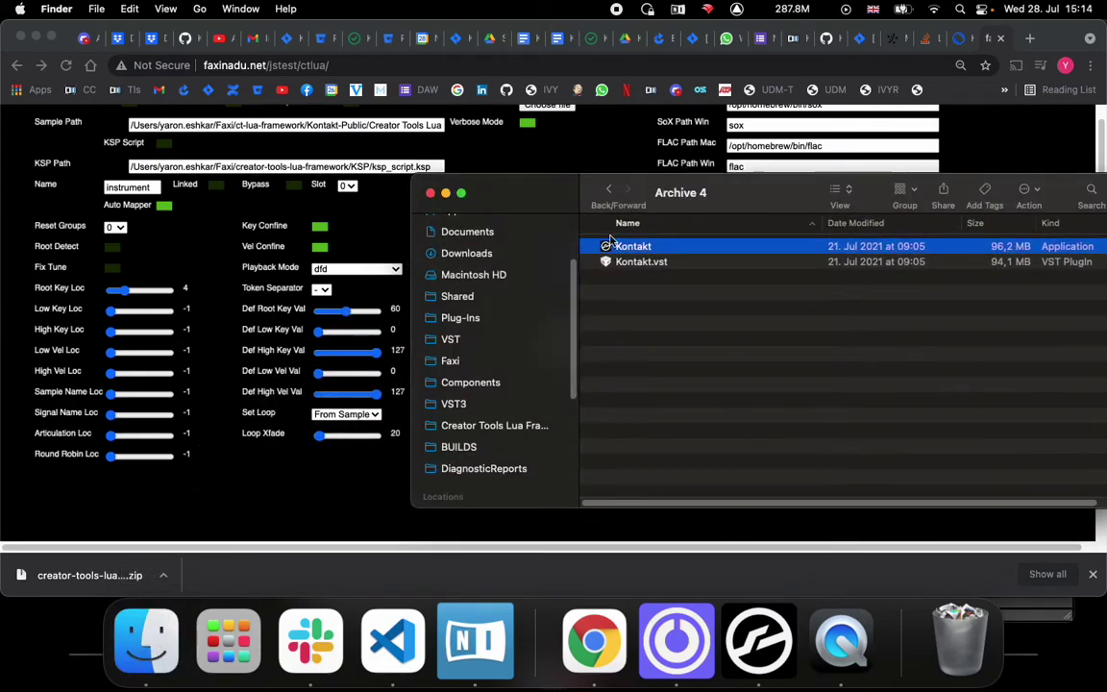
pyautogui.rightClick(146, 642)
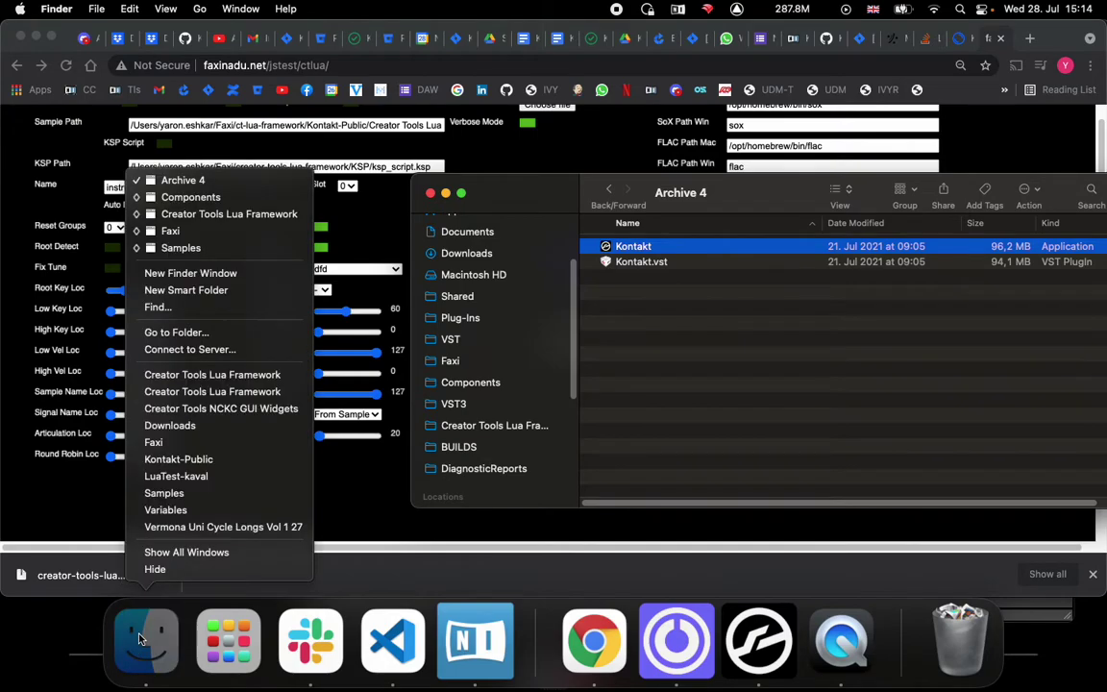
pyautogui.click(259, 215)
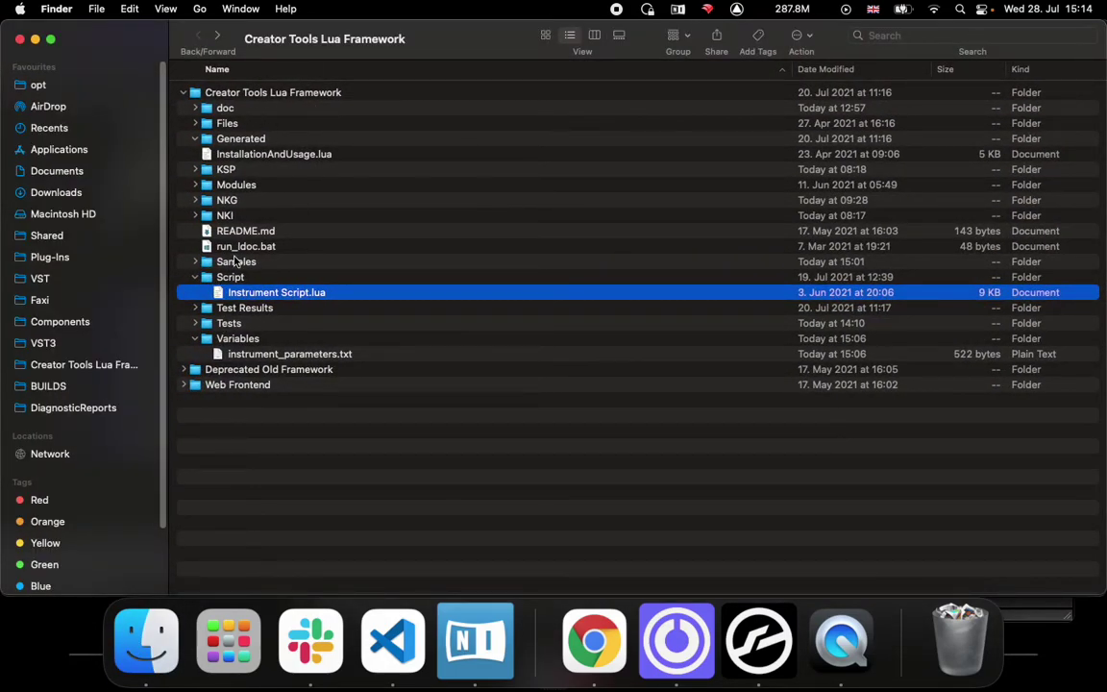
pyautogui.click(194, 263)
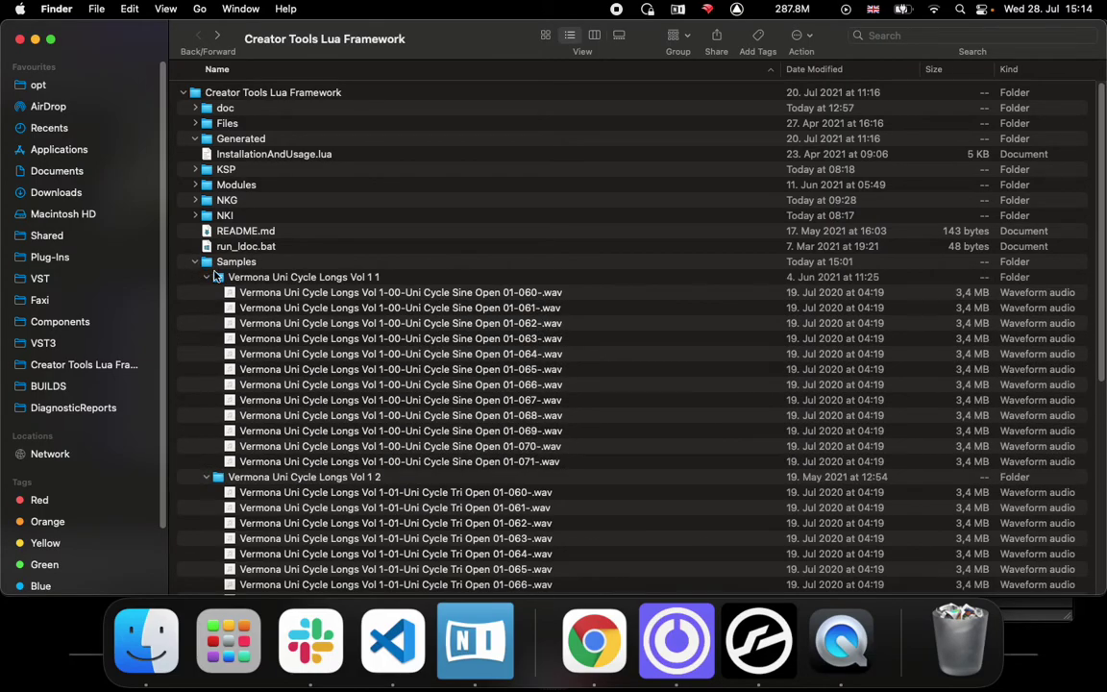
pyautogui.click(388, 293)
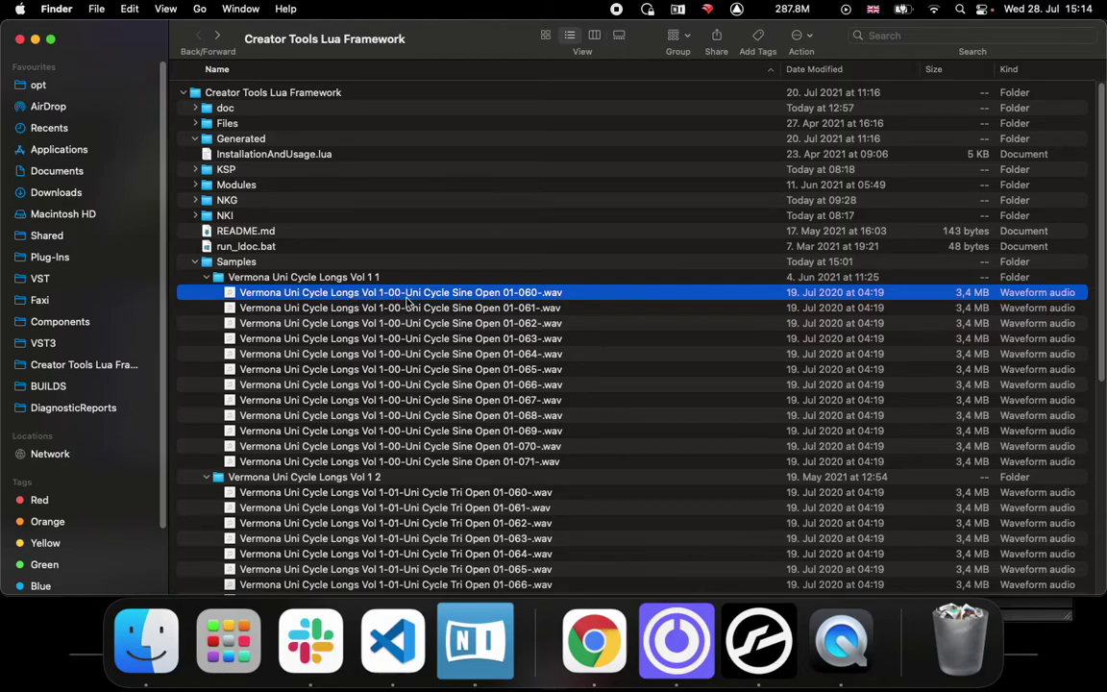
# Step: Keep the hyphen as Token Separator, checking it against the sample file names in Finder
pyautogui.click(594, 639)
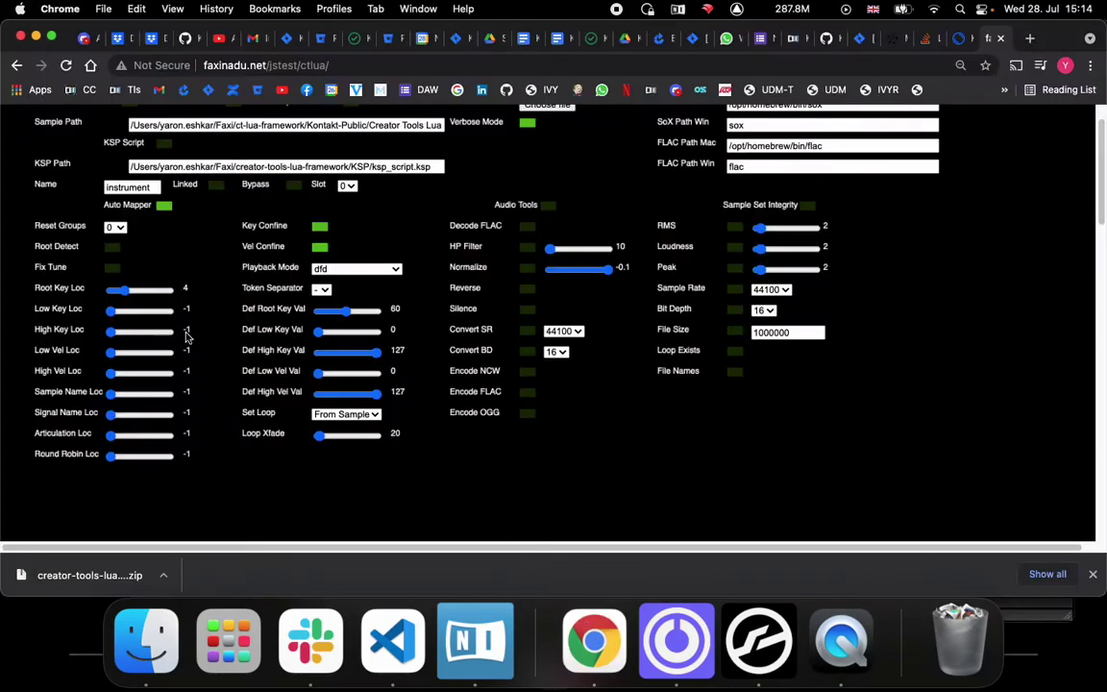
pyautogui.click(325, 290)
pyautogui.click(293, 298)
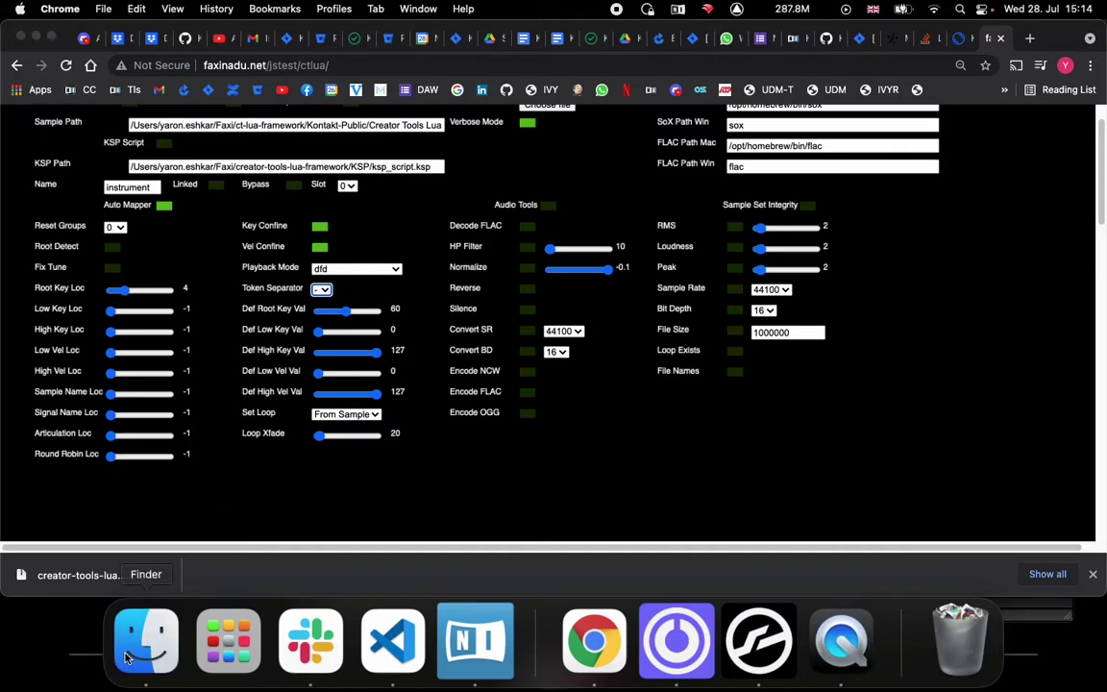
pyautogui.click(114, 600)
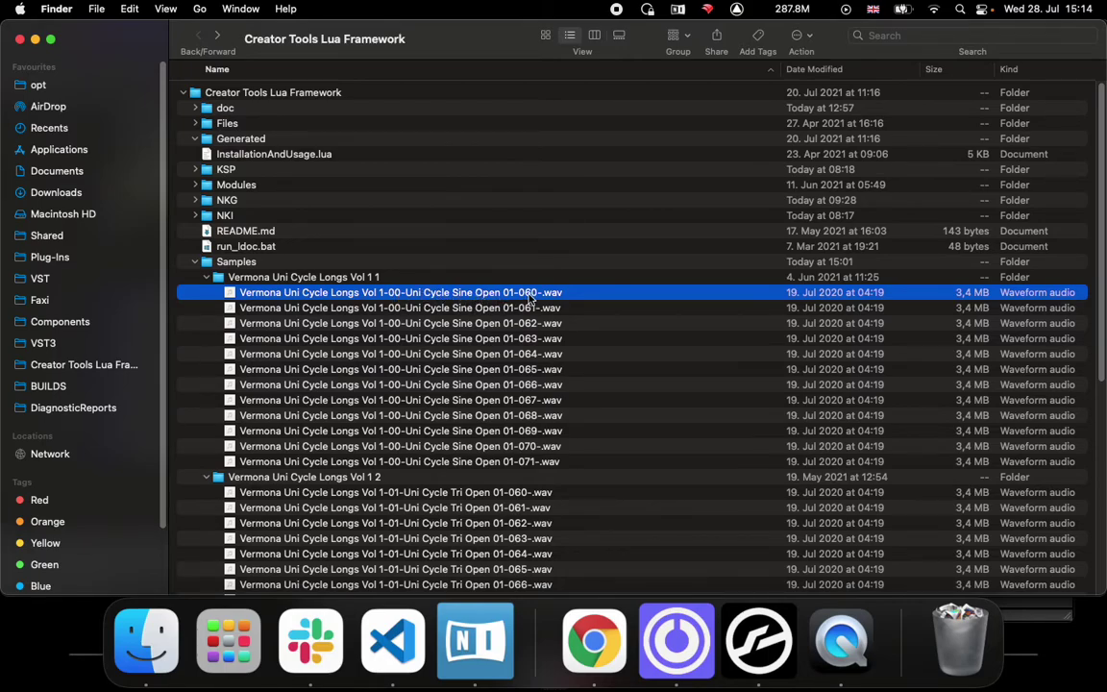
pyautogui.click(593, 636)
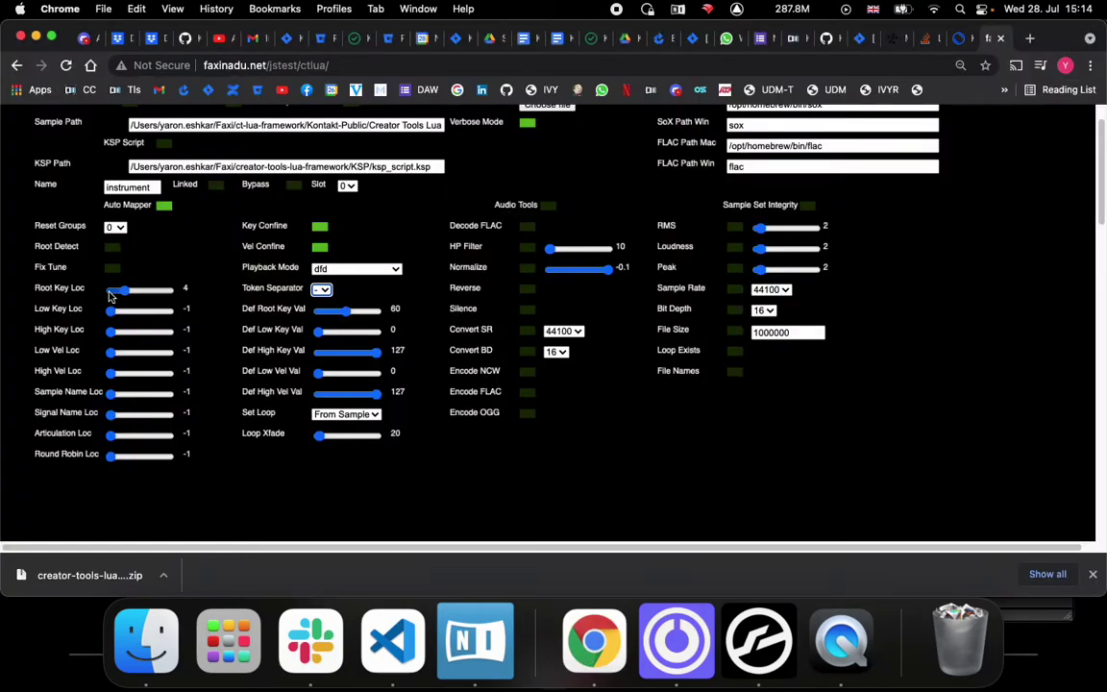
# Step: Set Sample Name Loc to 3, cross-checking the Vermona sample names in Finder
pyautogui.click(121, 394)
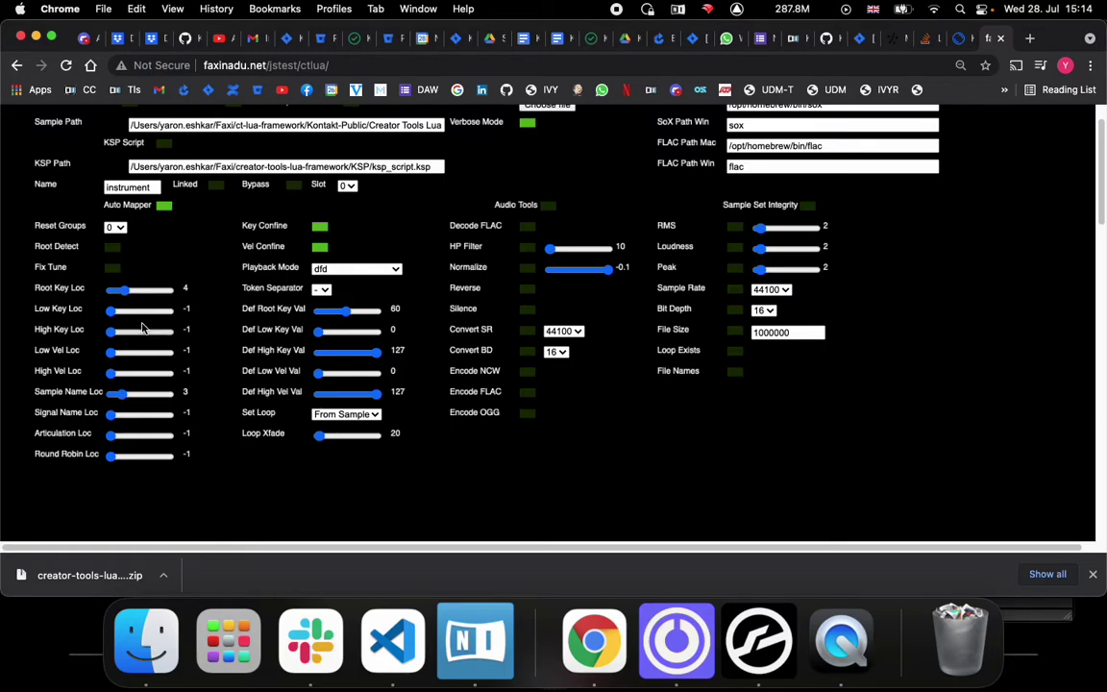
pyautogui.scroll(1, 179, 292)
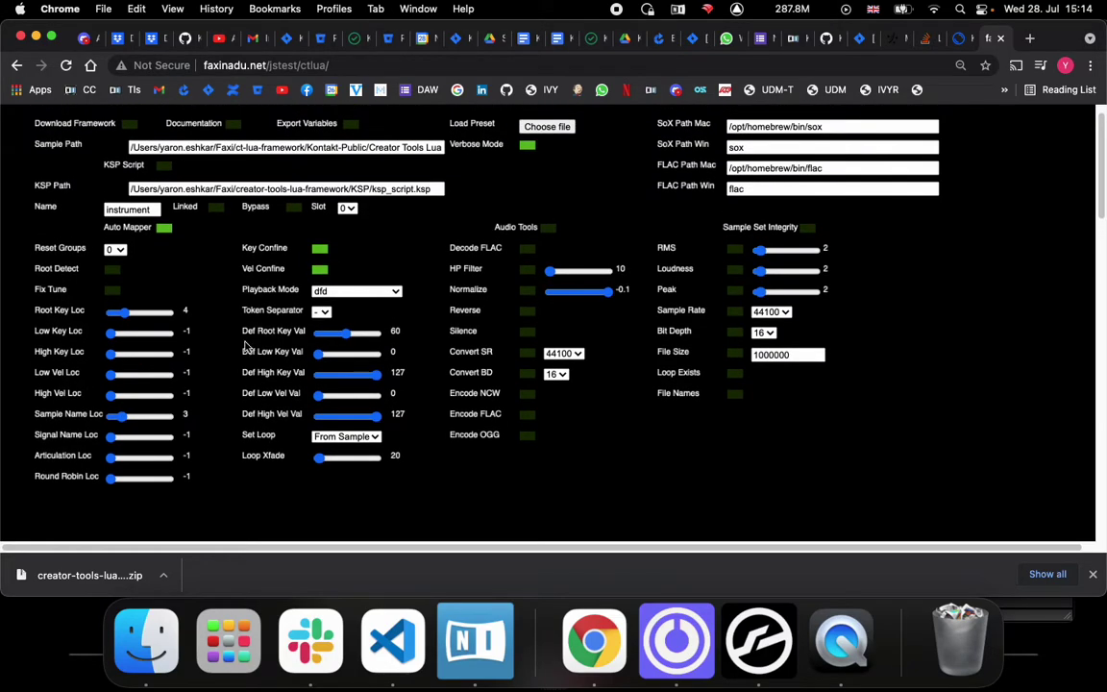
pyautogui.click(148, 663)
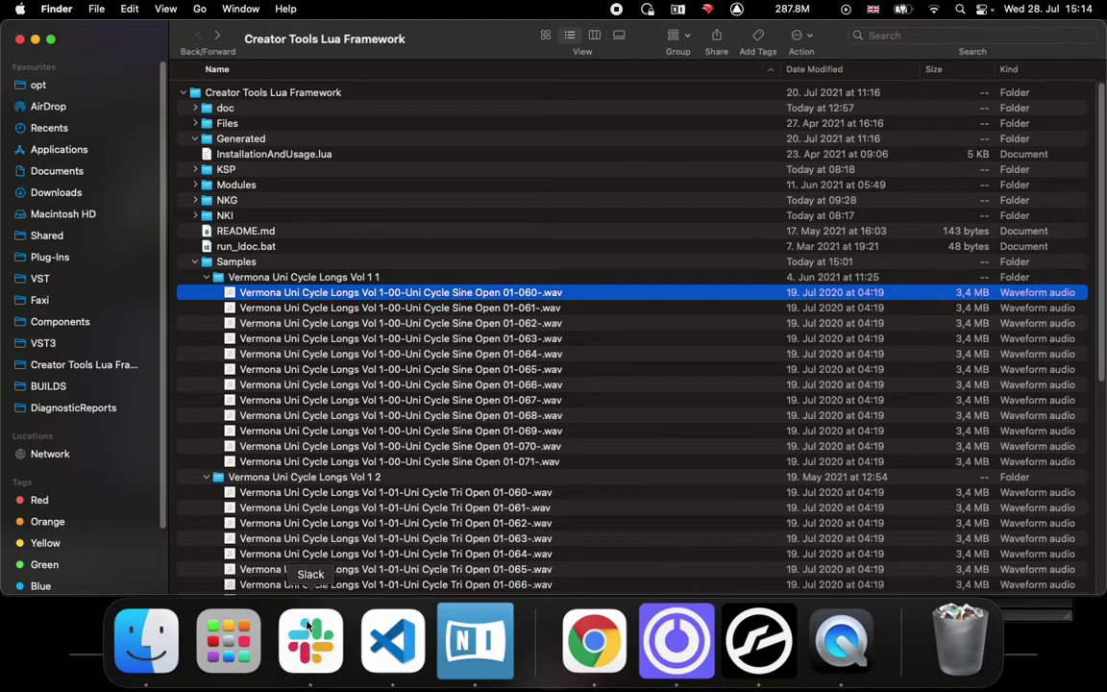
pyautogui.click(576, 641)
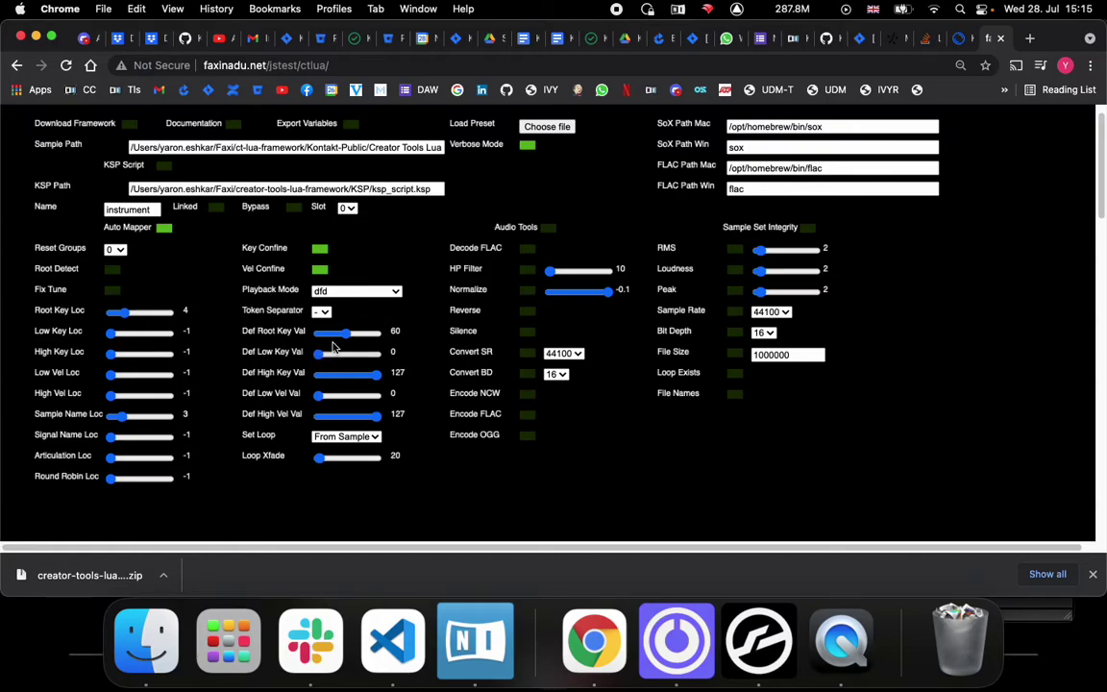
# Step: Keep the loop setting as From Sample and lower Loop Xfade to 19
pyautogui.click(346, 436)
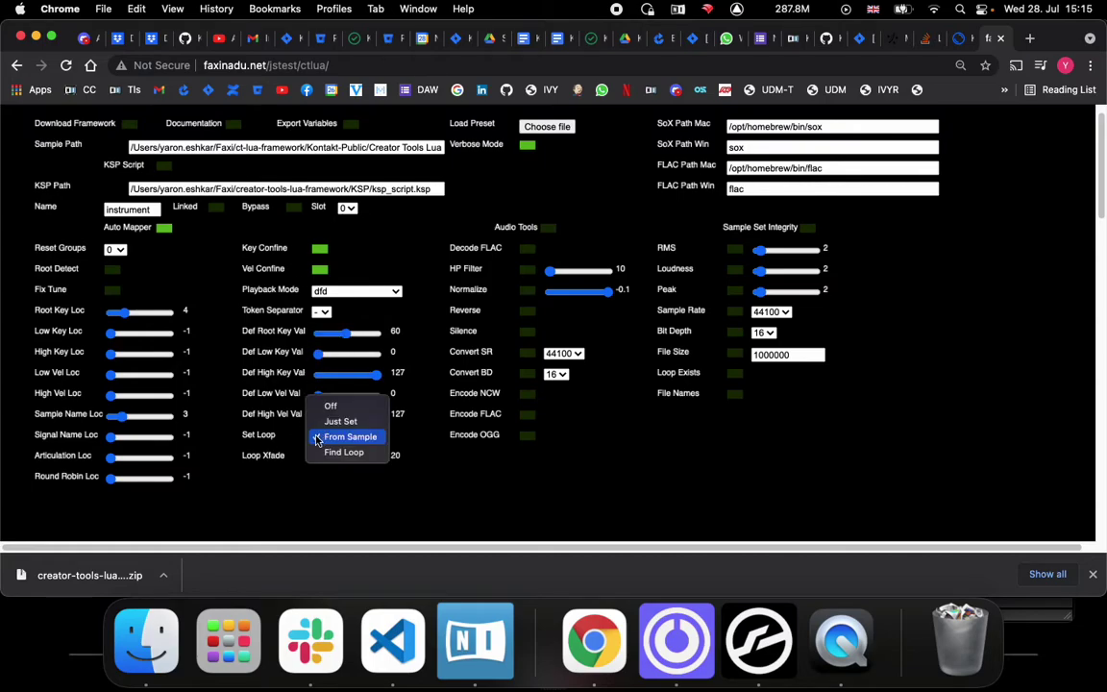
pyautogui.click(406, 440)
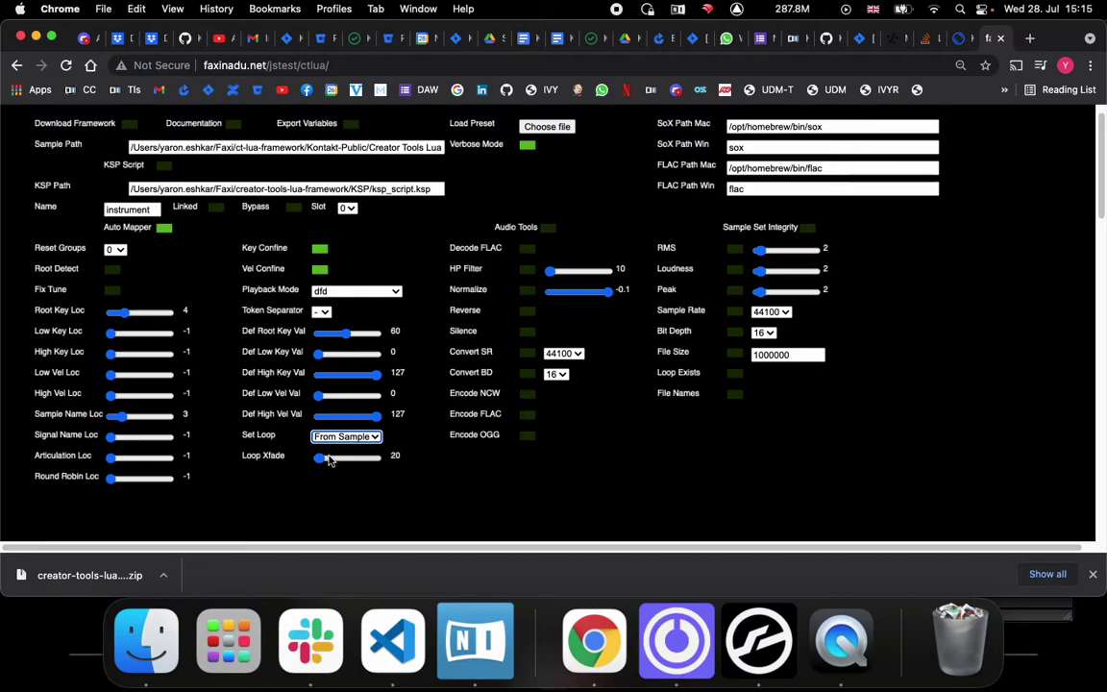
pyautogui.moveTo(318, 460); pyautogui.dragTo(321, 462)
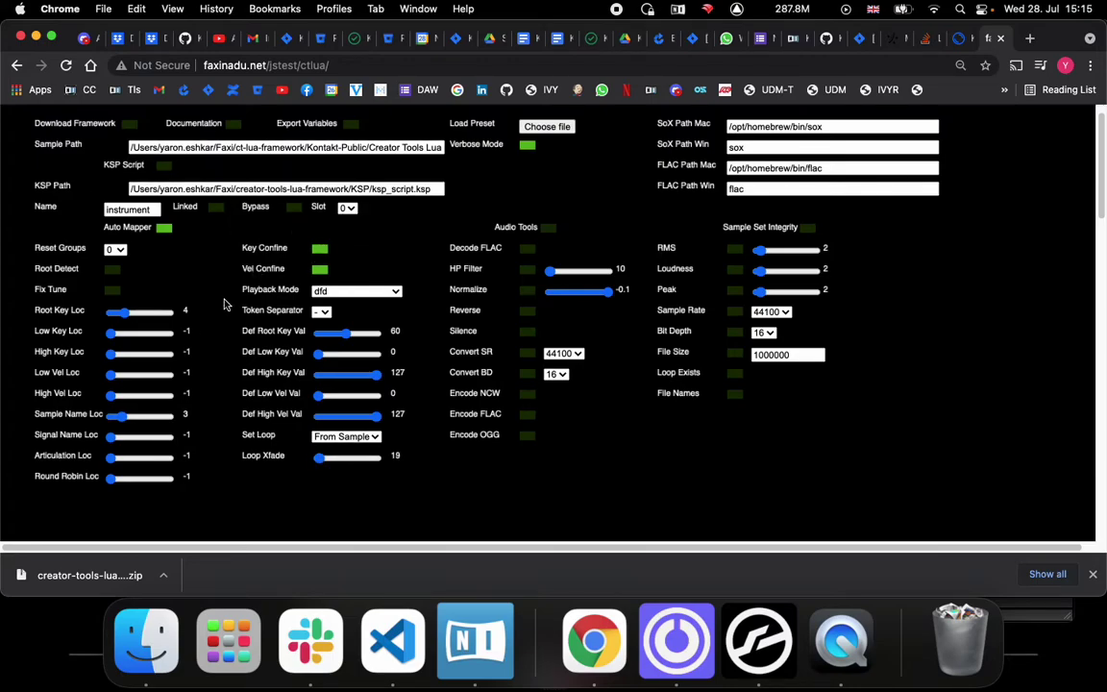
pyautogui.scroll(2, 279, 291)
pyautogui.scroll(-3, 384, 201)
pyautogui.scroll(3, 377, 139)
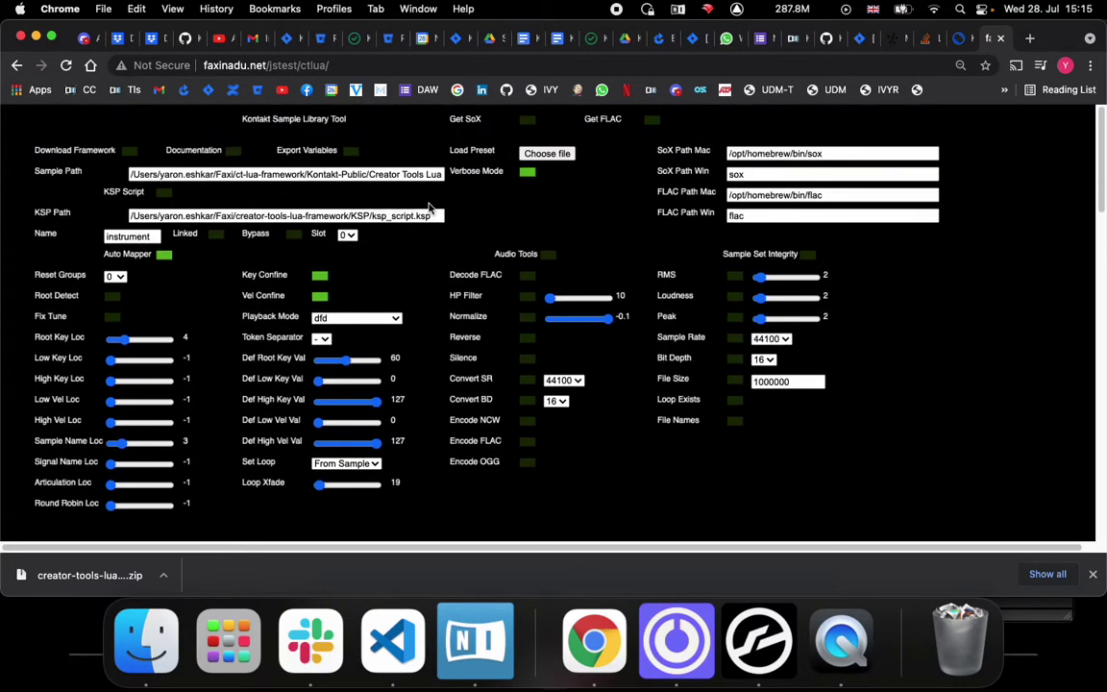
# Step: Export the variables as instrument_parameters (19).txt and check the file in TextEdit
pyautogui.click(351, 153)
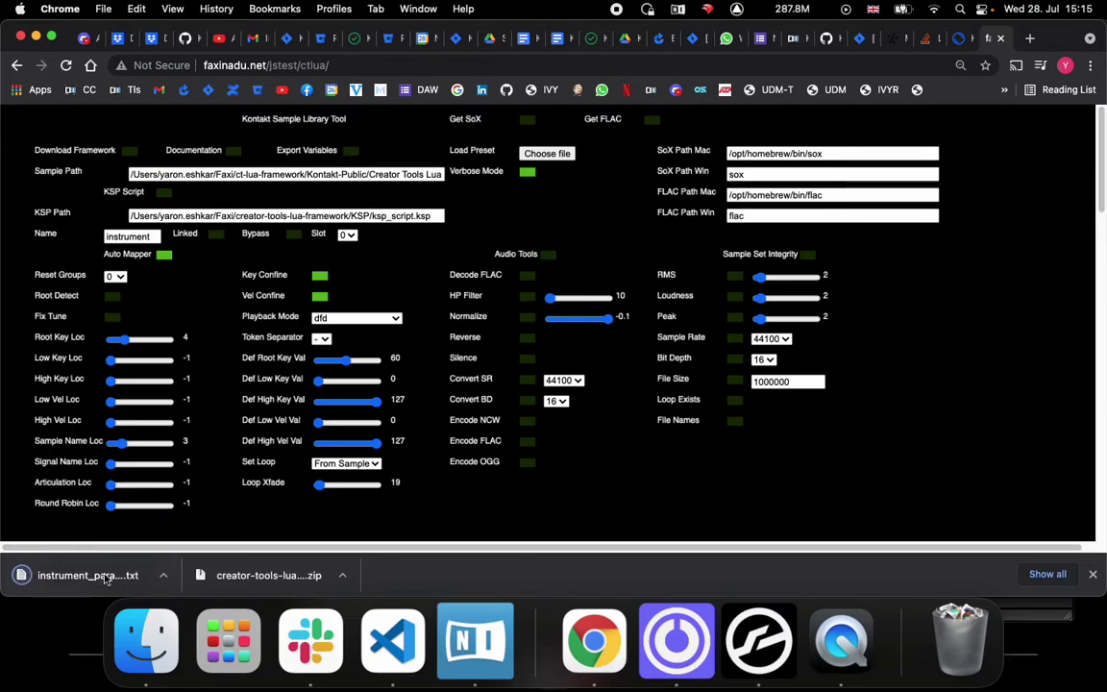
pyautogui.click(112, 580)
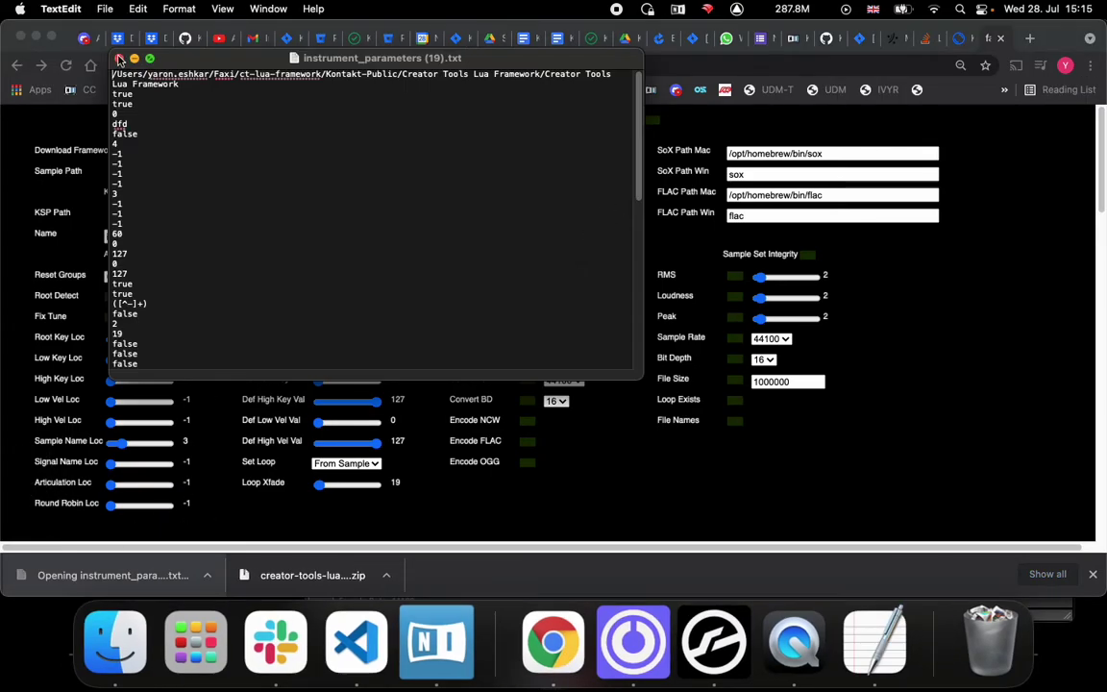
pyautogui.press('super+w')
pyautogui.click(115, 642)
# Step: Move the downloaded instrument_parameters (19).txt from Downloads into the framework's Variables folder
pyautogui.rightClick(115, 642)
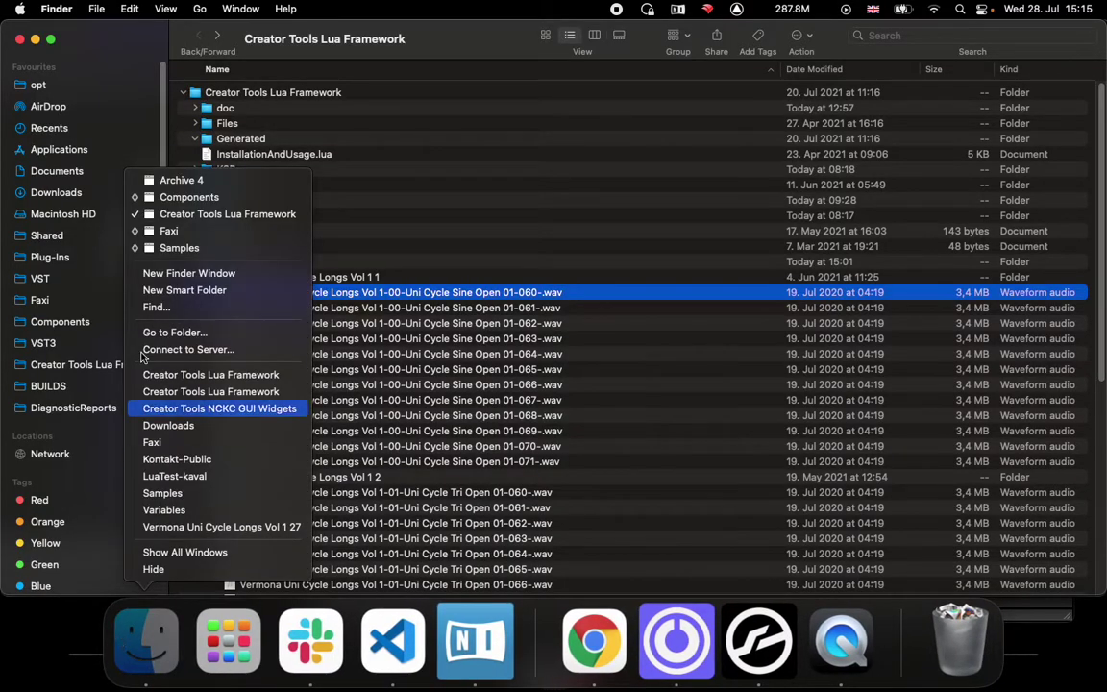
pyautogui.click(48, 188)
pyautogui.click(54, 191)
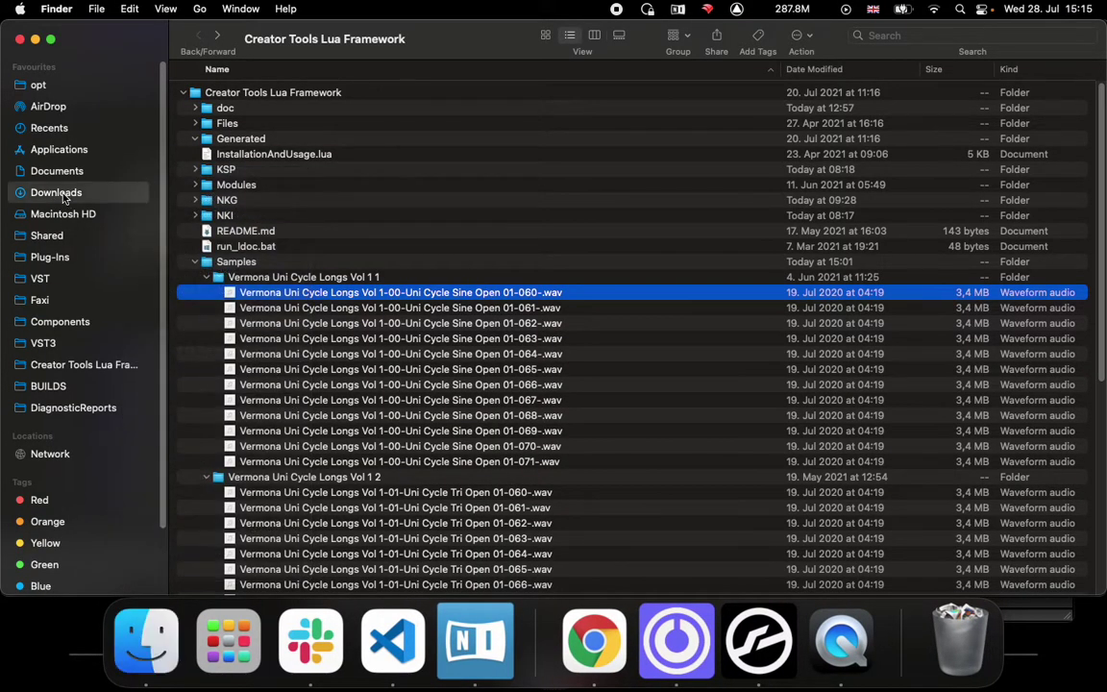
pyautogui.click(278, 92)
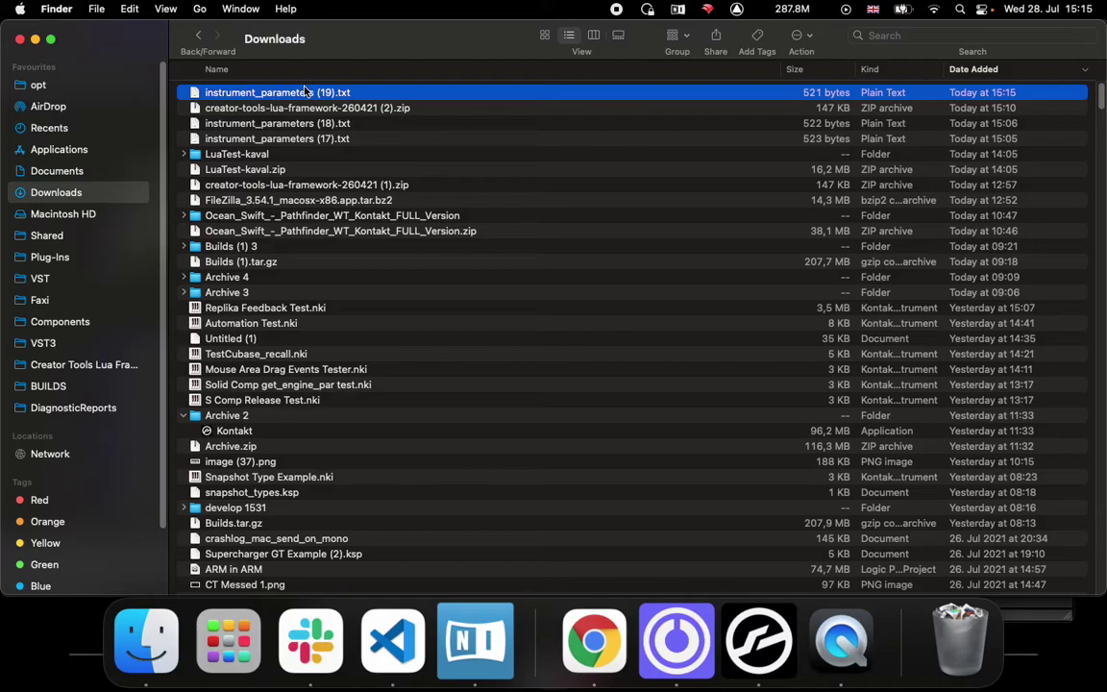
pyautogui.click(199, 38)
pyautogui.scroll(-15, 312, 404)
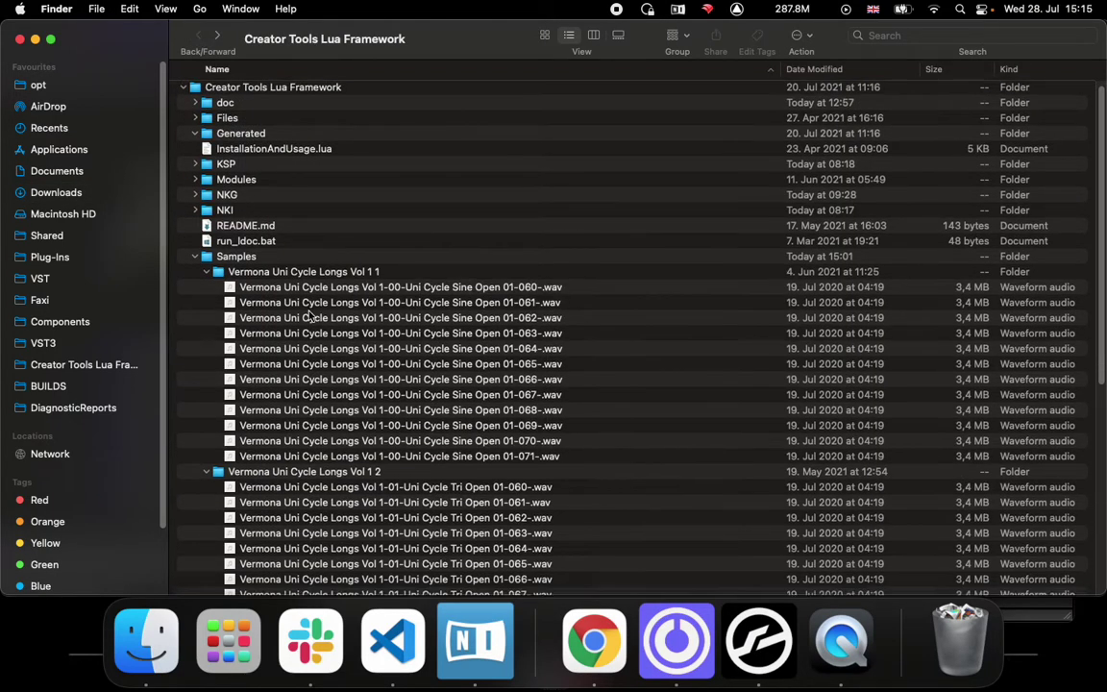
pyautogui.doubleClick(250, 536)
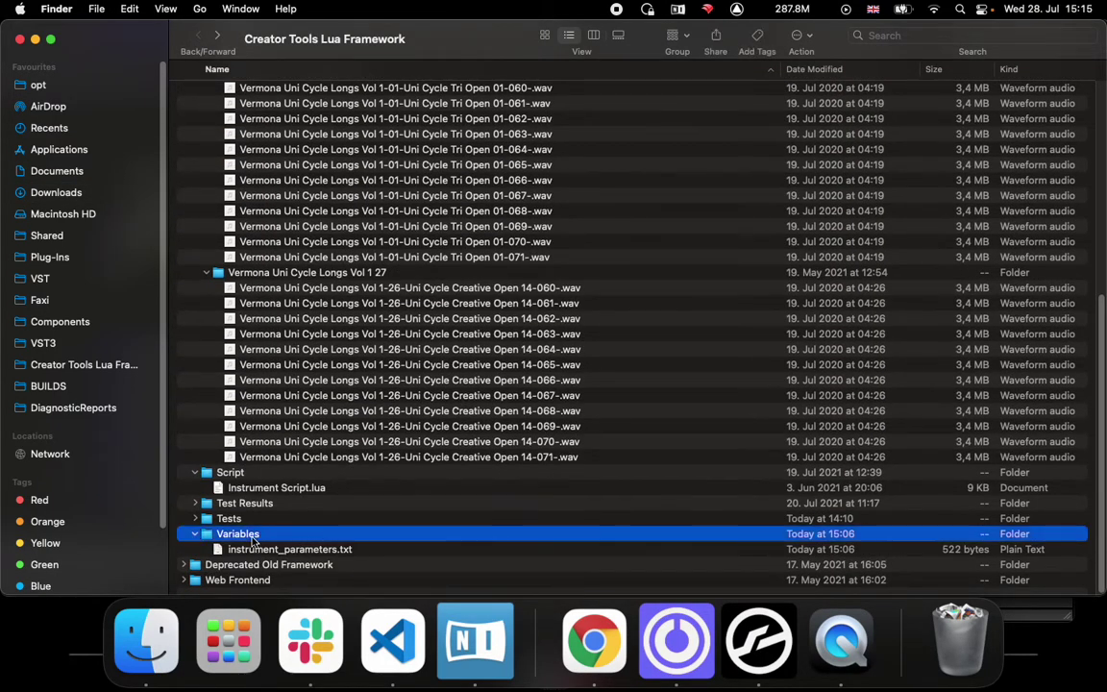
pyautogui.press('super+v')
# Step: Delete the old instrument_parameters.txt and rename the new file to instrument_parameters.txt
pyautogui.click(305, 109)
pyautogui.moveTo(305, 109); pyautogui.dragTo(961, 636)
pyautogui.click(337, 97)
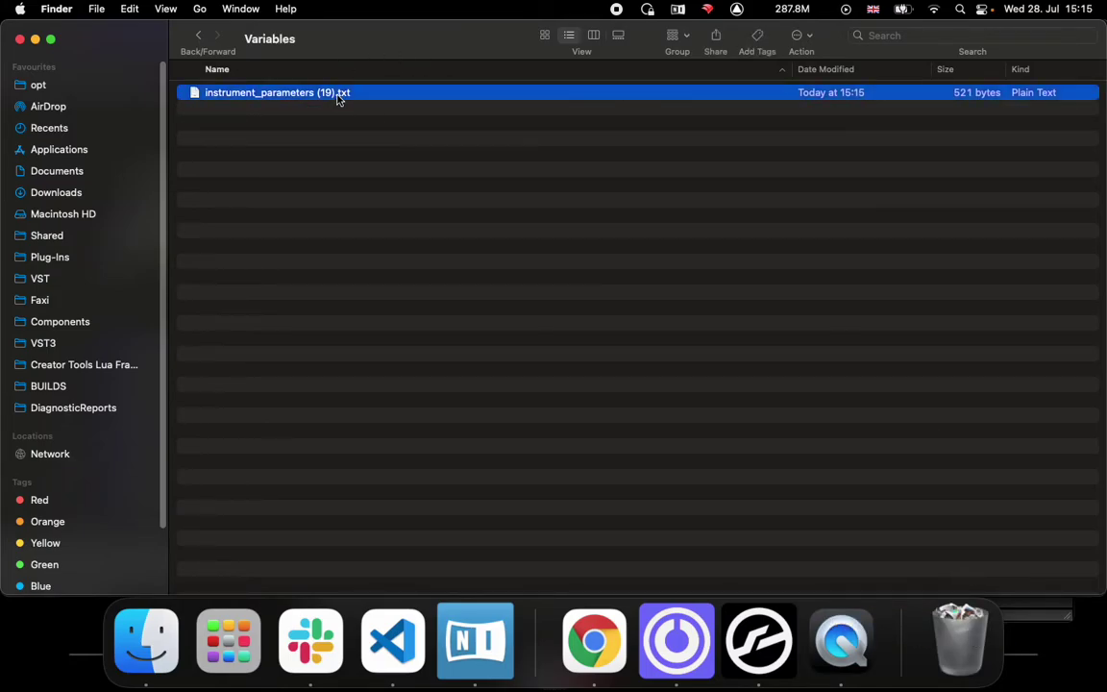
pyautogui.press('Return')
pyautogui.press('Right')
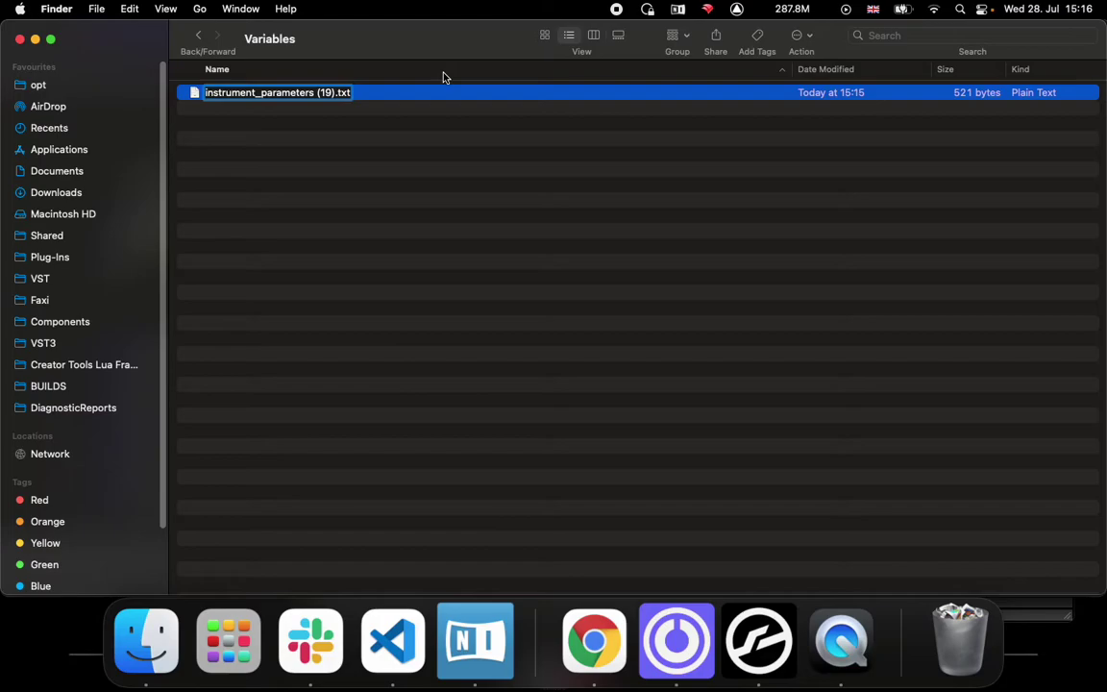
pyautogui.press('BackSpace')
pyautogui.press('BackSpace')
pyautogui.press('BackSpace')
pyautogui.press('BackSpace')
pyautogui.press('BackSpace')
pyautogui.press('BackSpace')
pyautogui.press('Return')
pyautogui.click(388, 244)
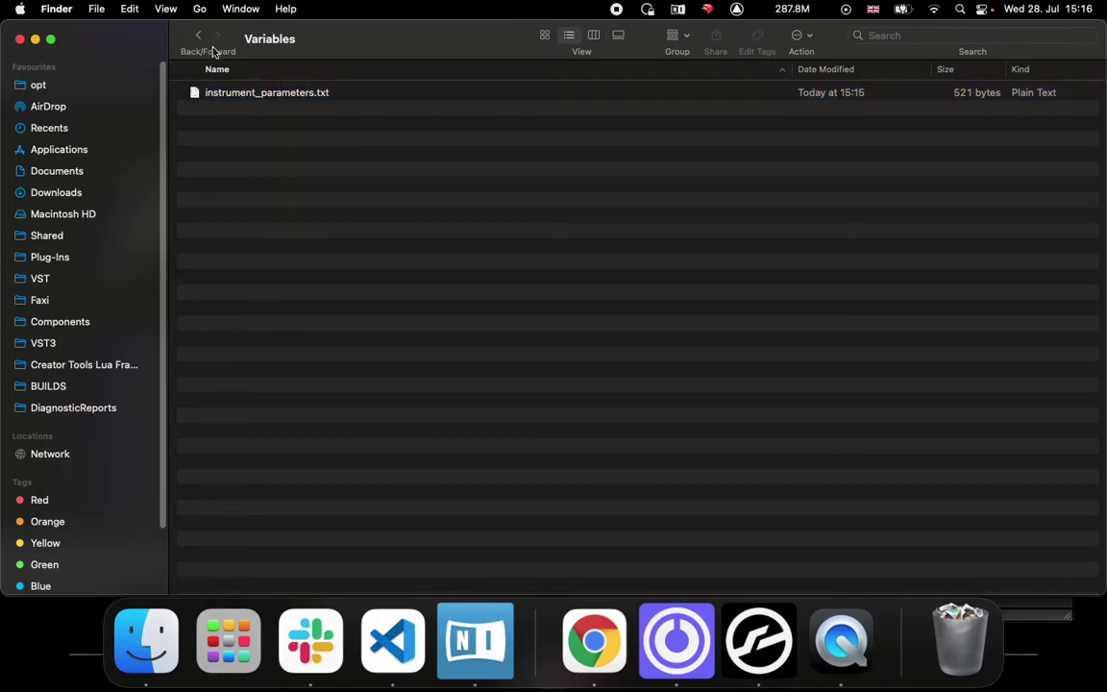
# Step: Locate Instrument Script.lua in the Script folder and switch to Creator Tools
pyautogui.click(199, 36)
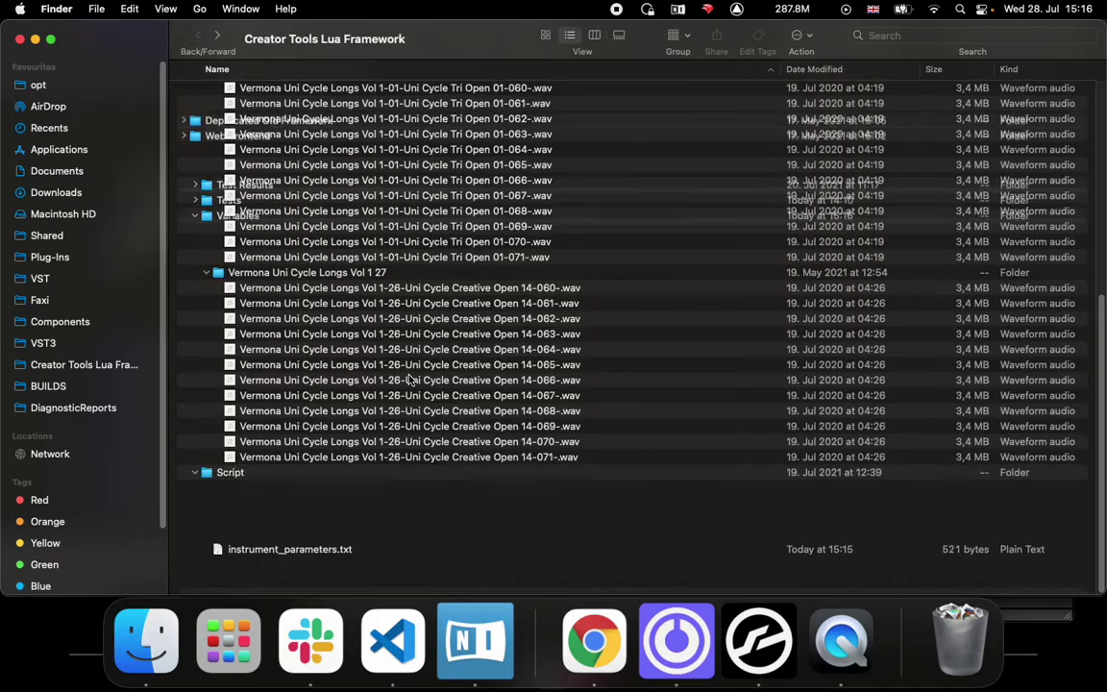
pyautogui.click(274, 472)
pyautogui.click(280, 488)
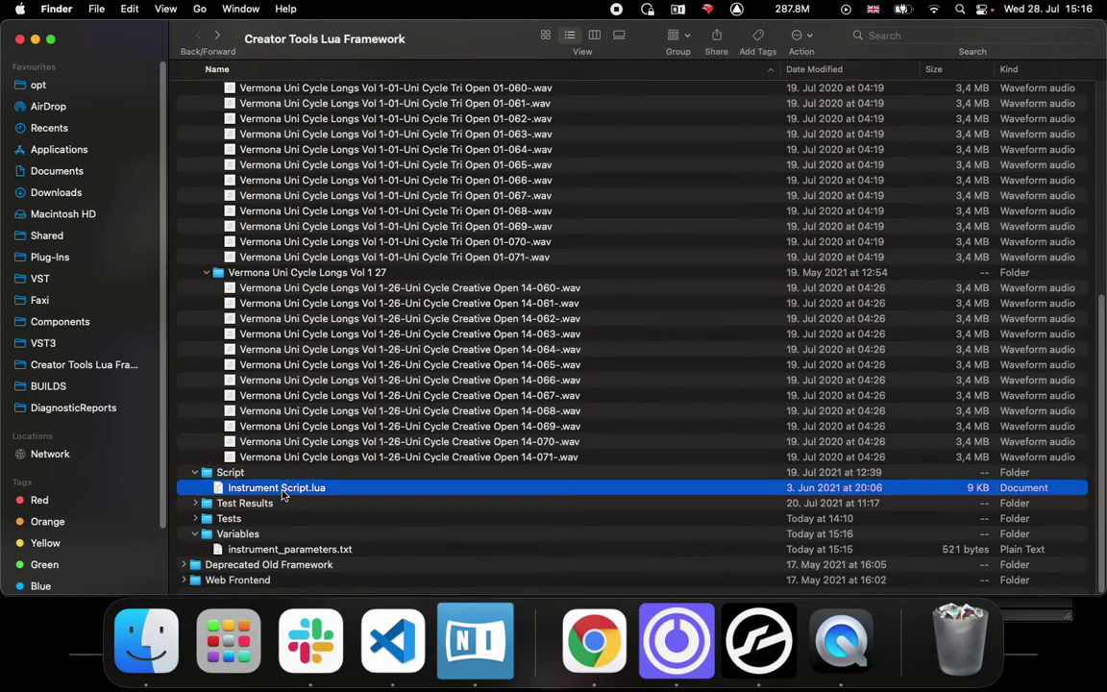
pyautogui.click(646, 598)
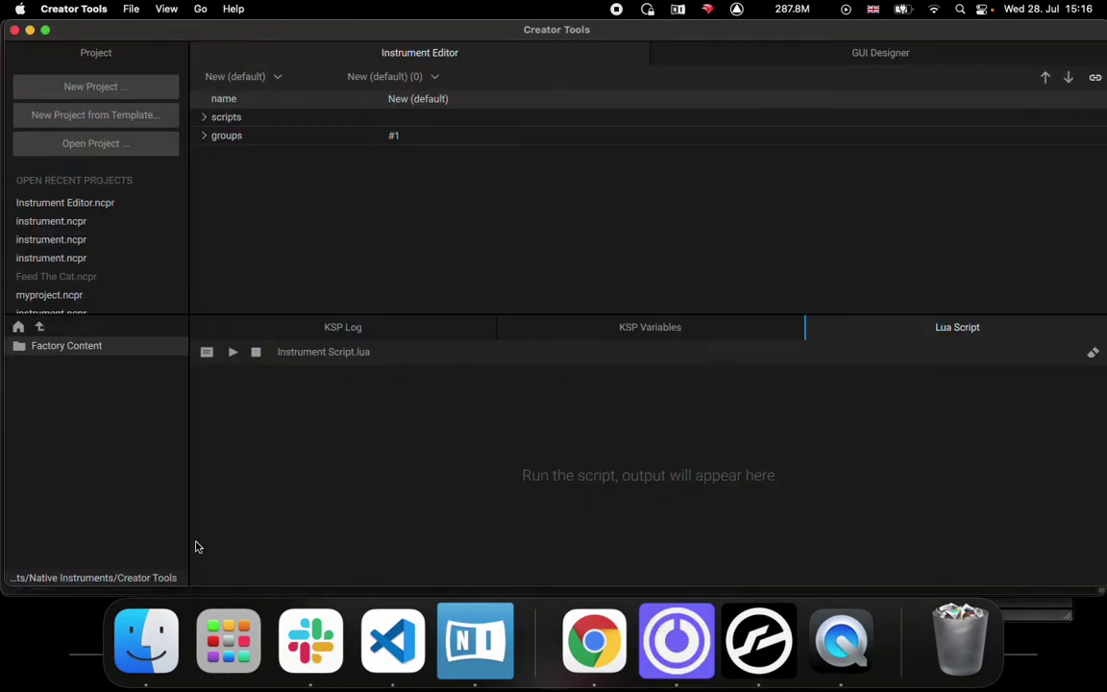
# Step: Load Instrument Script.lua from Finder into the Creator Tools Lua Script panel
pyautogui.click(144, 639)
pyautogui.moveTo(160, 19); pyautogui.dragTo(670, 20)
pyautogui.moveTo(759, 495); pyautogui.dragTo(295, 463)
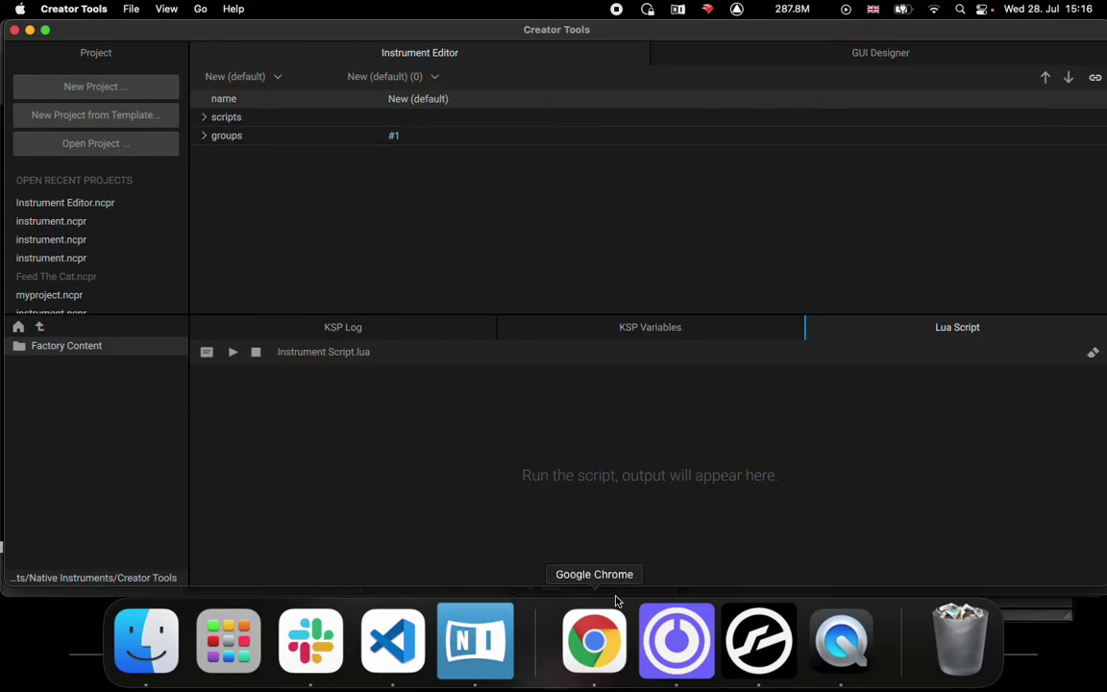
pyautogui.click(593, 636)
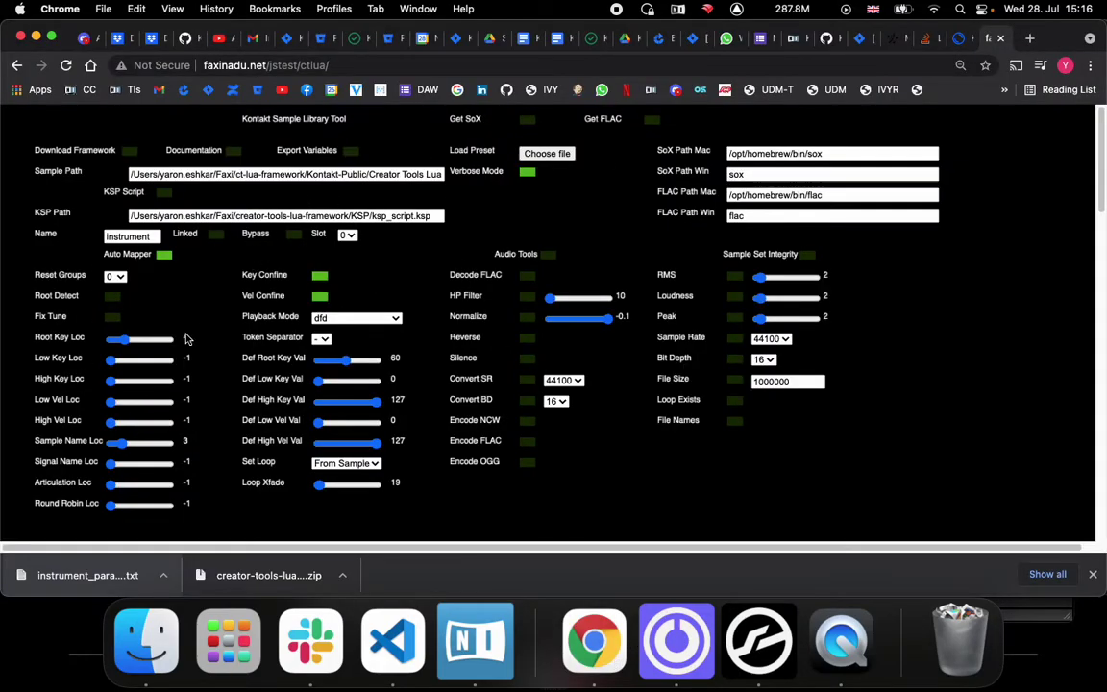
pyautogui.click(676, 636)
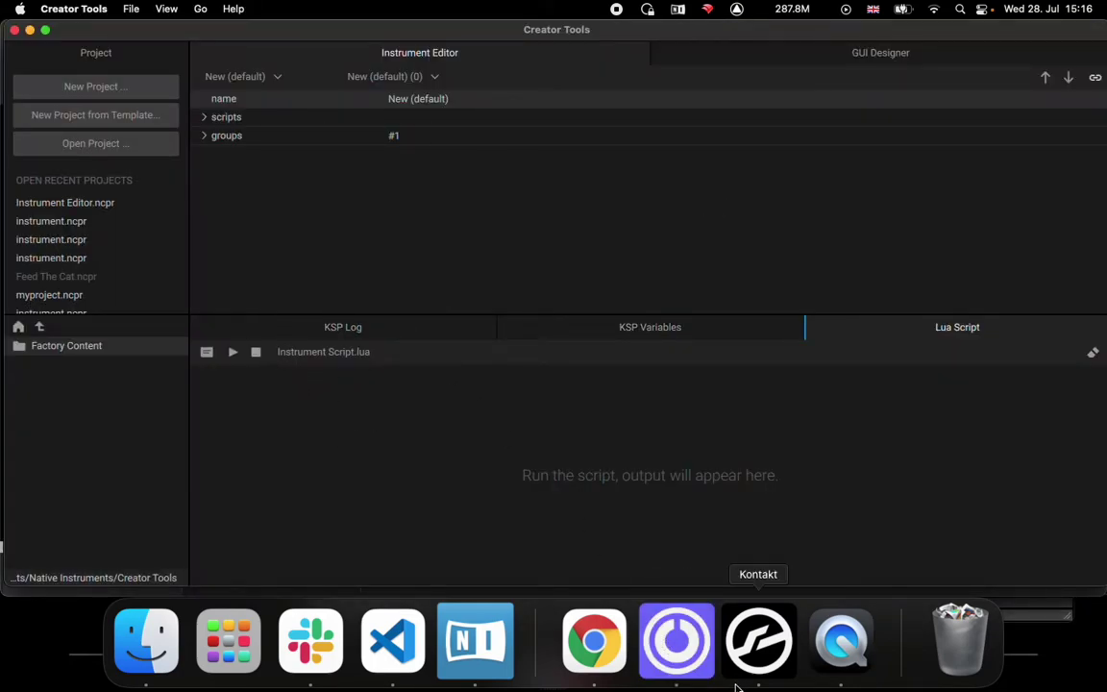
# Step: Run the Lua mapping script and confirm the console logs 'Mapping complete, no errors'
pyautogui.click(758, 636)
pyautogui.click(588, 177)
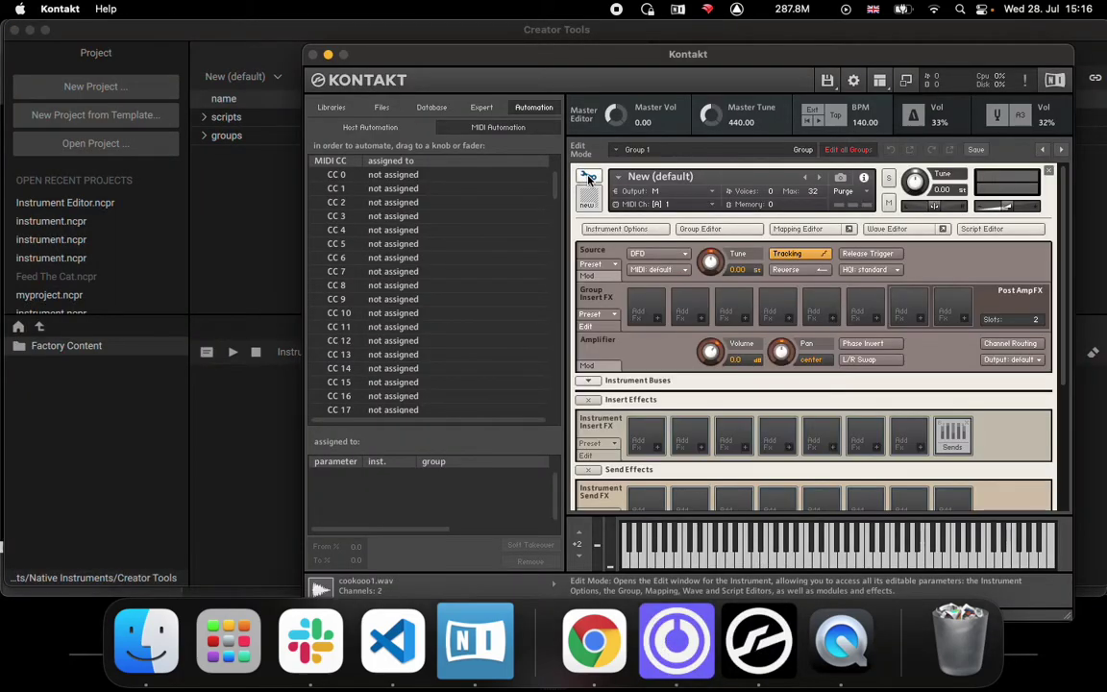
pyautogui.click(588, 176)
pyautogui.click(242, 400)
pyautogui.click(231, 352)
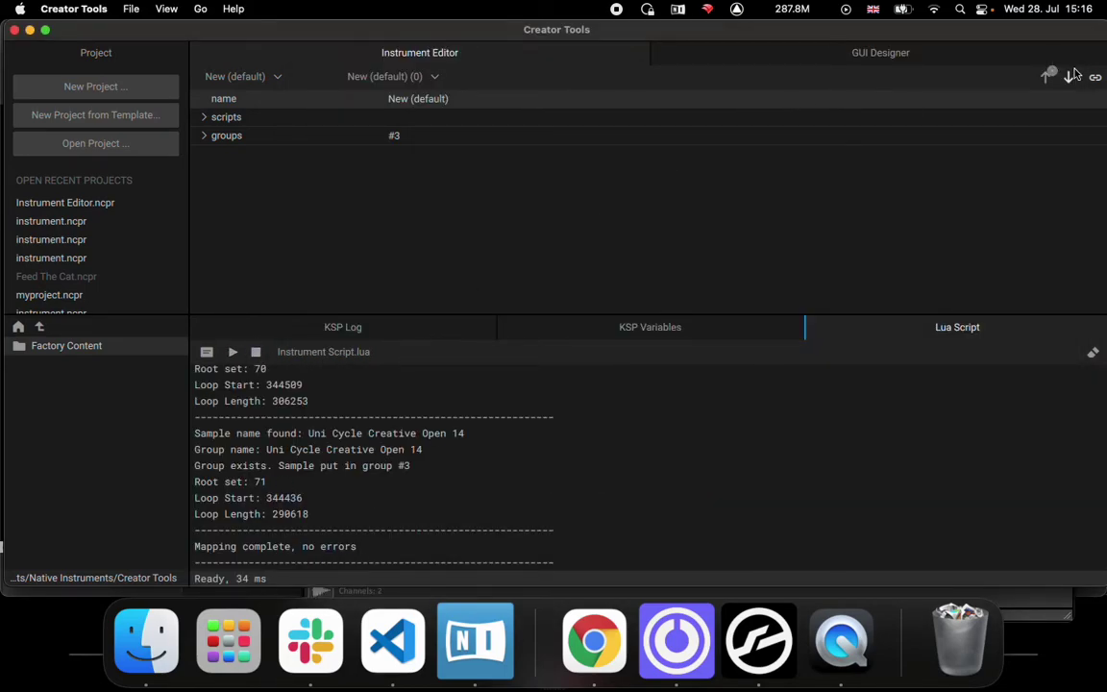
pyautogui.scroll(10, 284, 464)
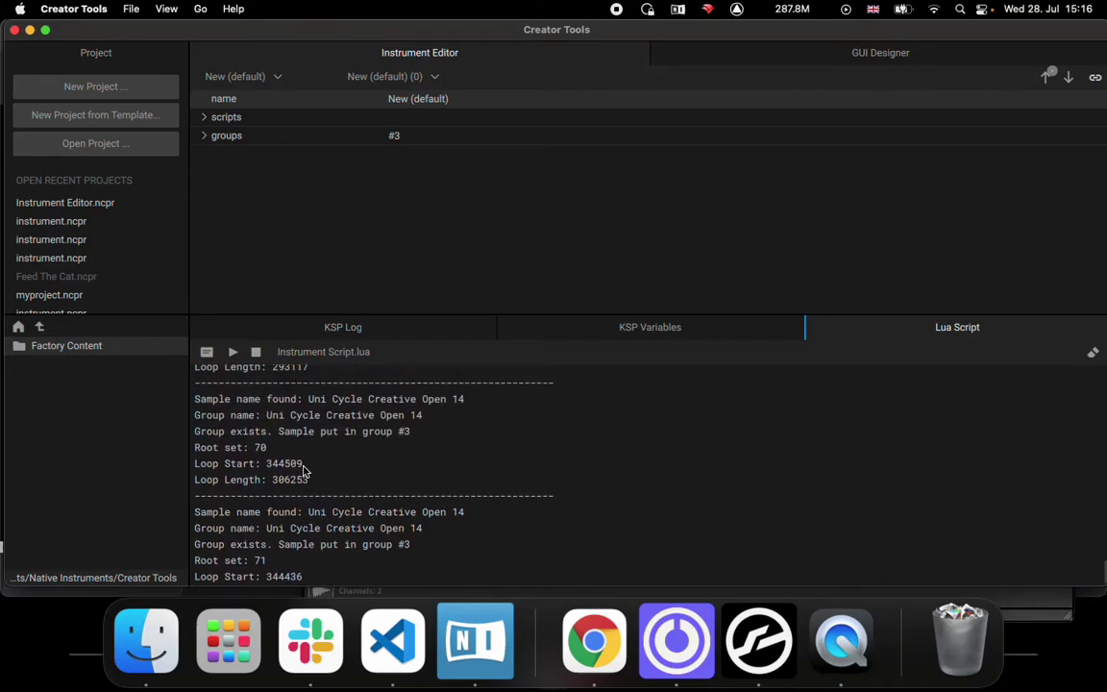
pyautogui.scroll(3, 310, 468)
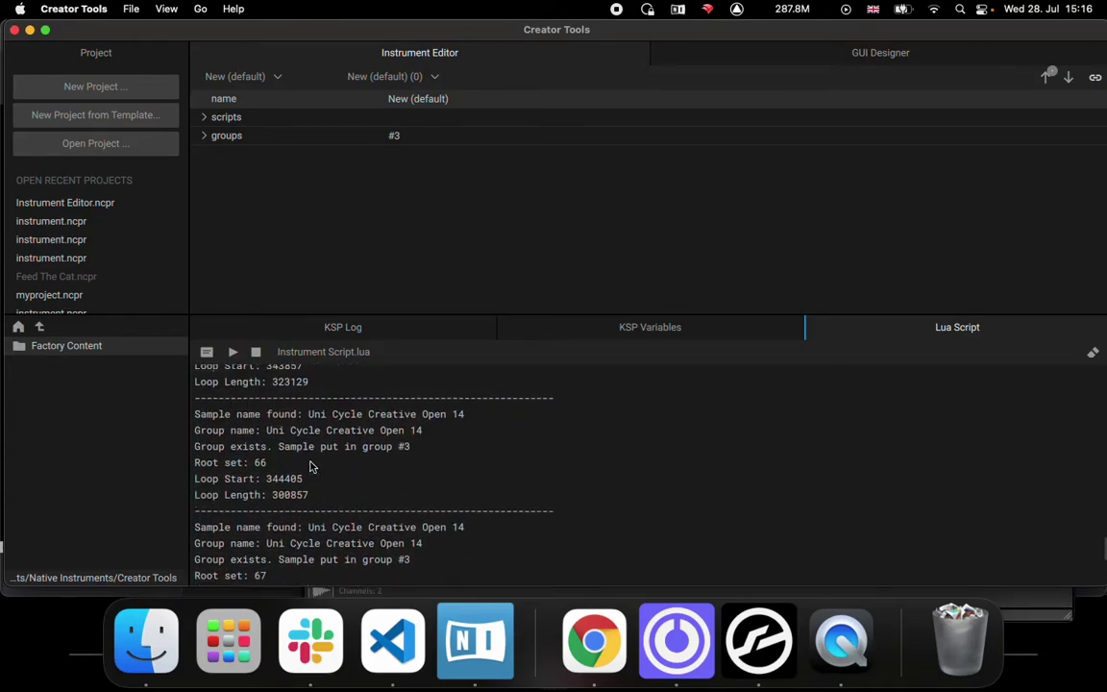
pyautogui.scroll(-10, 310, 467)
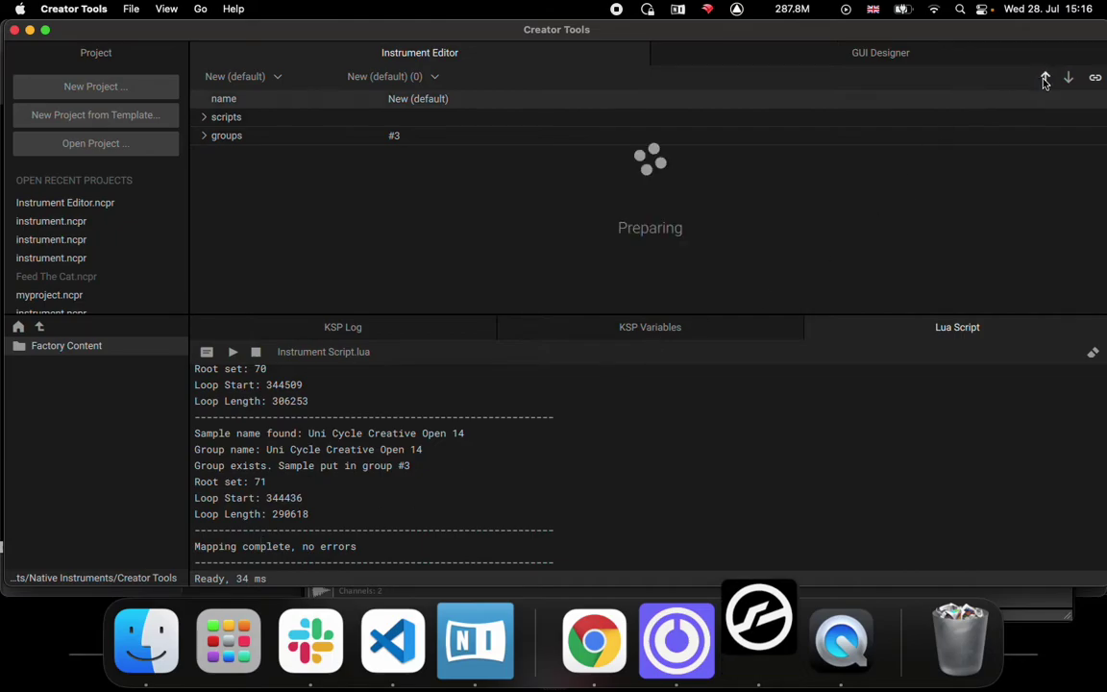
pyautogui.click(759, 639)
# Step: In the Group Editor, check the Uni Cycle Tri Open 01, Sine Open 01 and Creative Open 14 groups
pyautogui.click(590, 176)
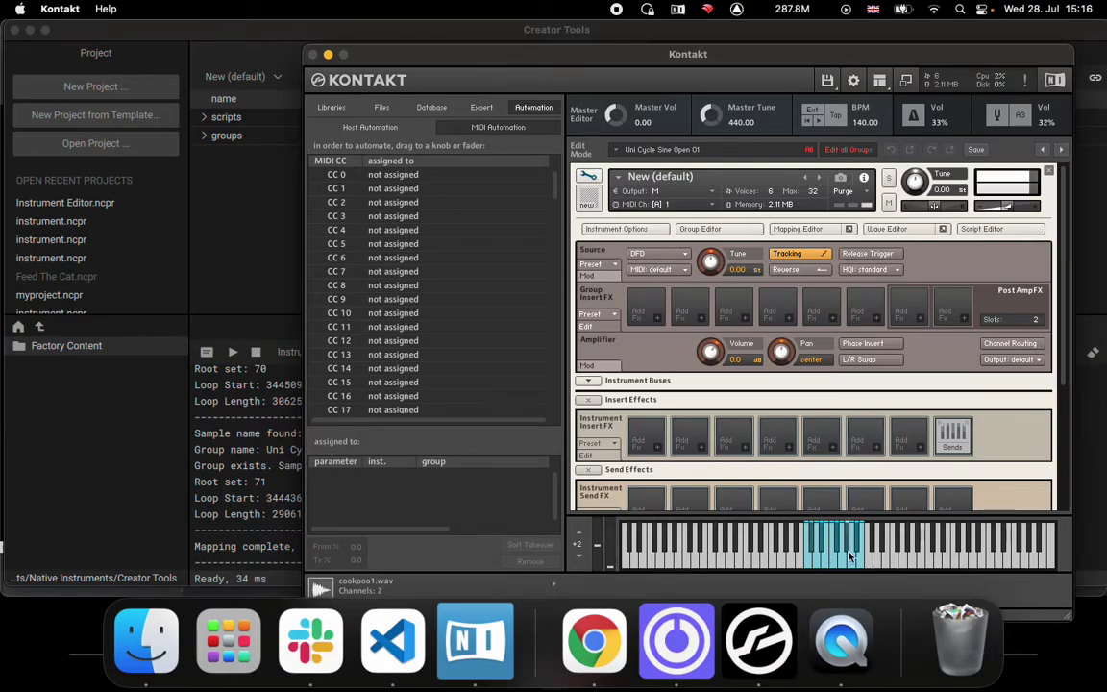
pyautogui.click(697, 231)
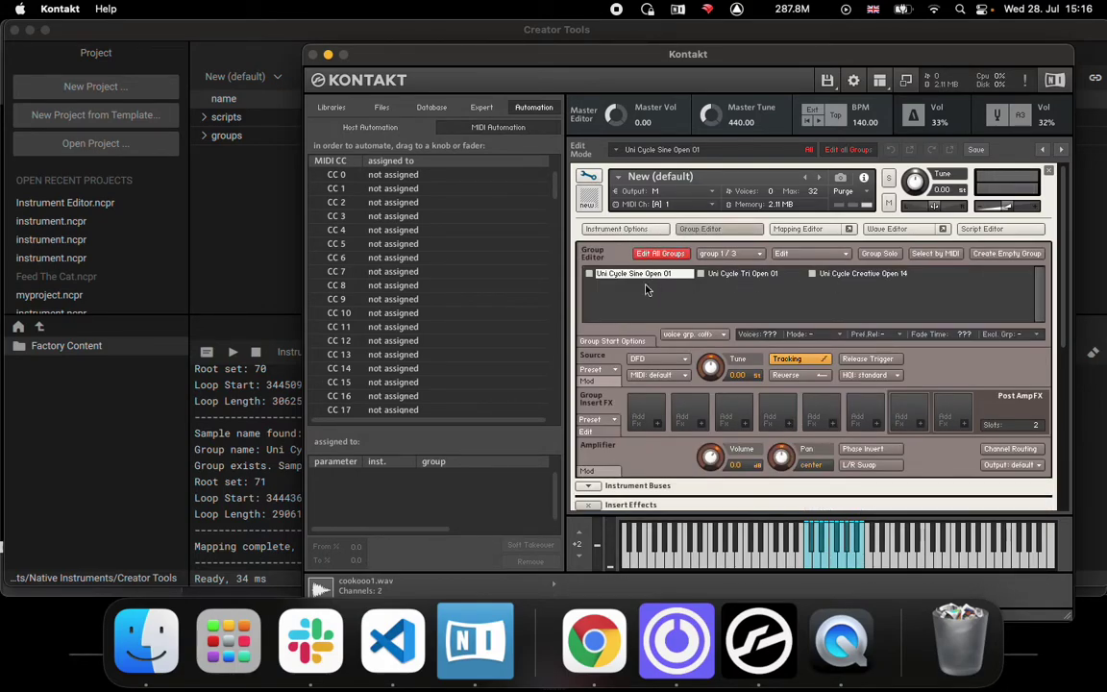
pyautogui.click(742, 278)
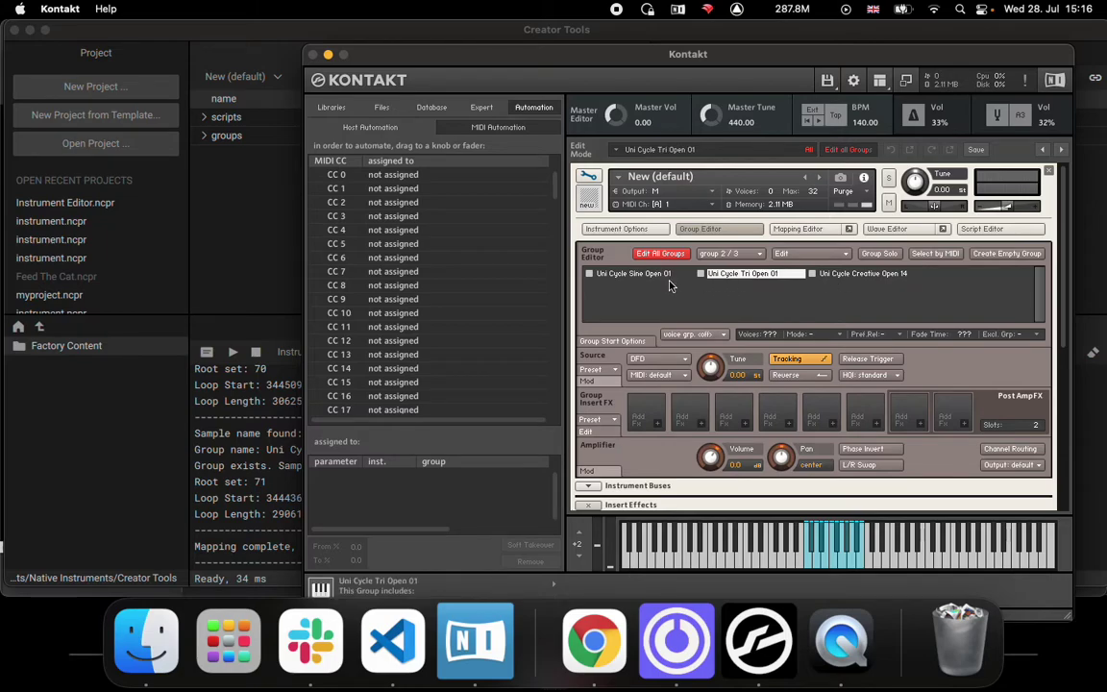
pyautogui.click(658, 278)
pyautogui.click(759, 275)
pyautogui.click(846, 273)
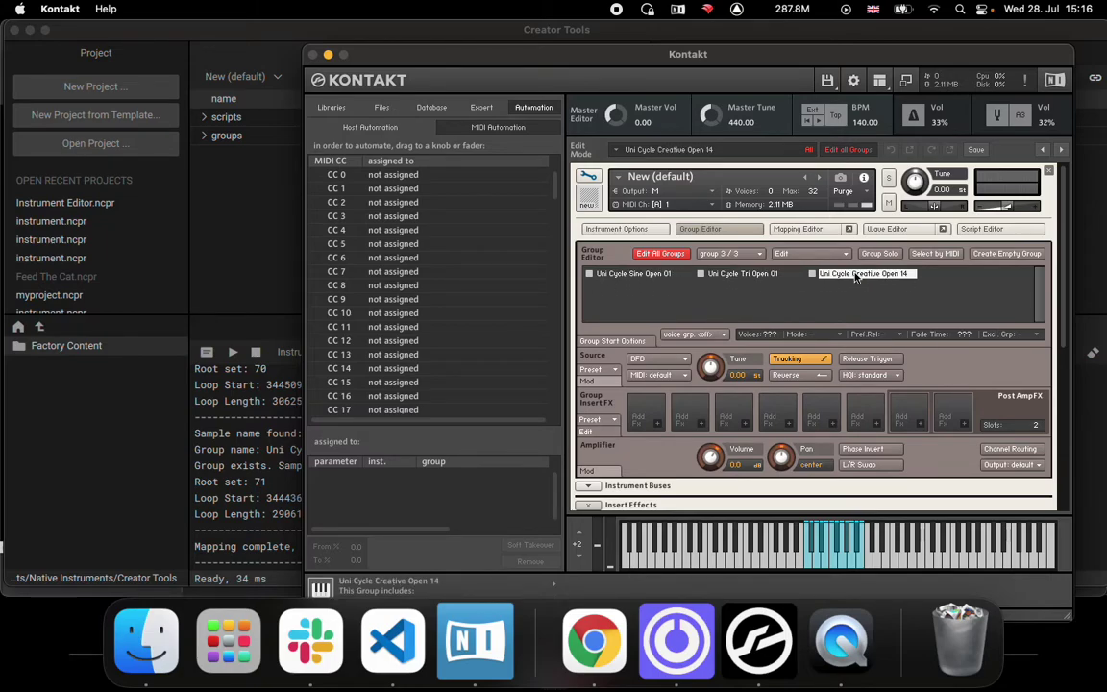
# Step: Show the Mapping Editor in List View to review each group's key-mapped zones
pyautogui.click(587, 176)
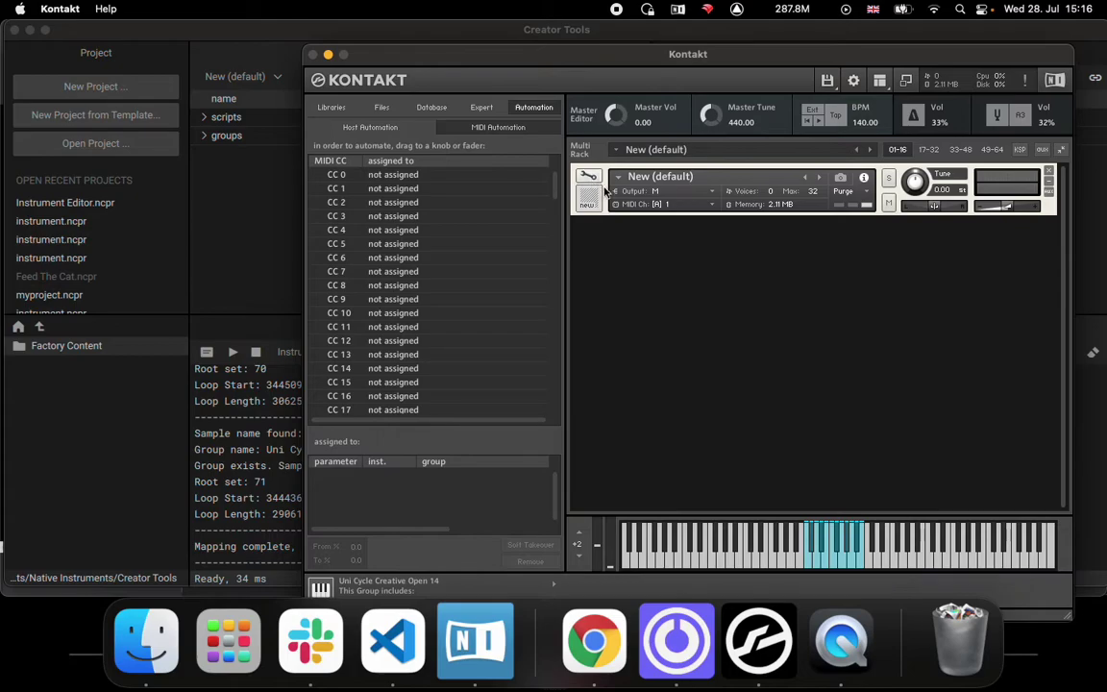
pyautogui.click(587, 176)
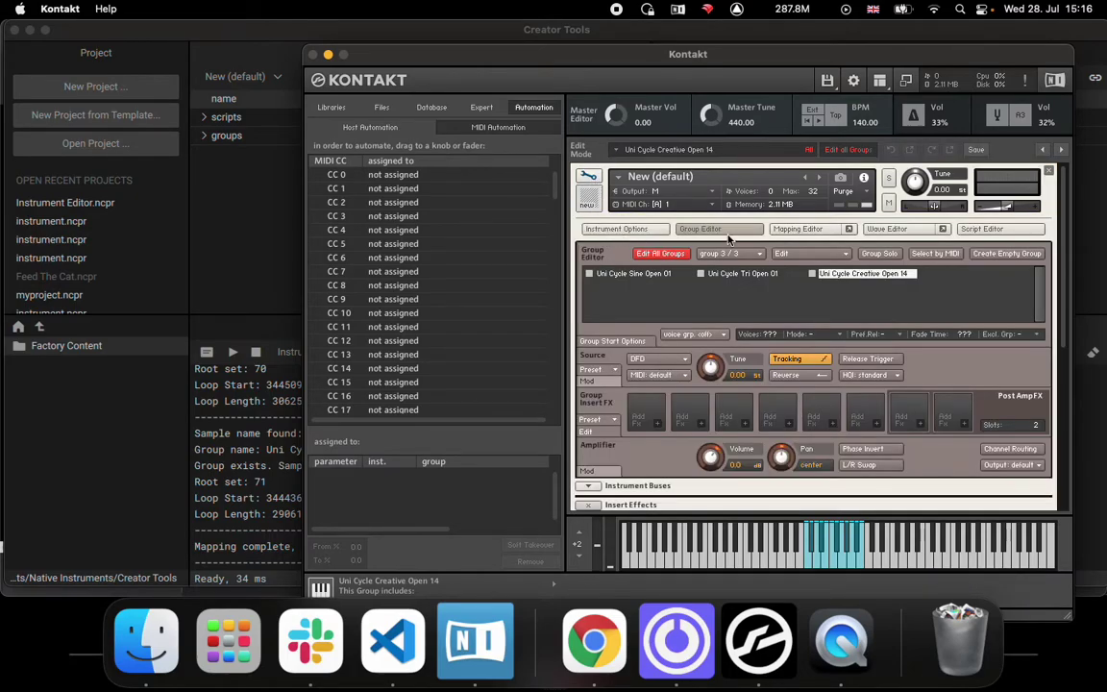
pyautogui.click(797, 229)
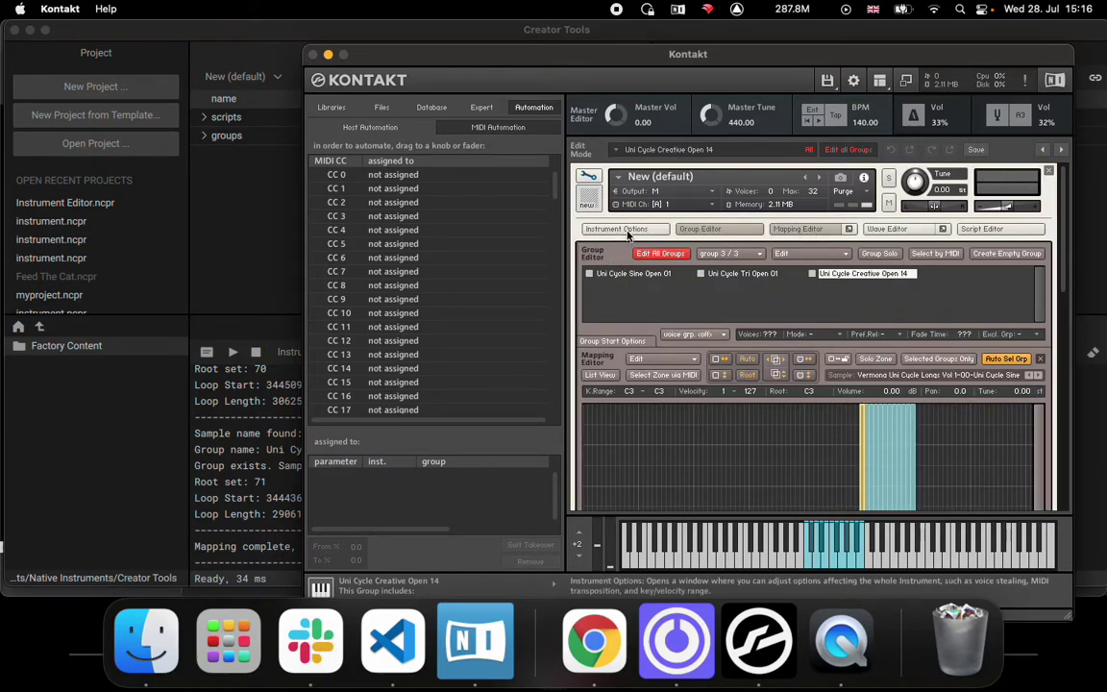
pyautogui.click(600, 374)
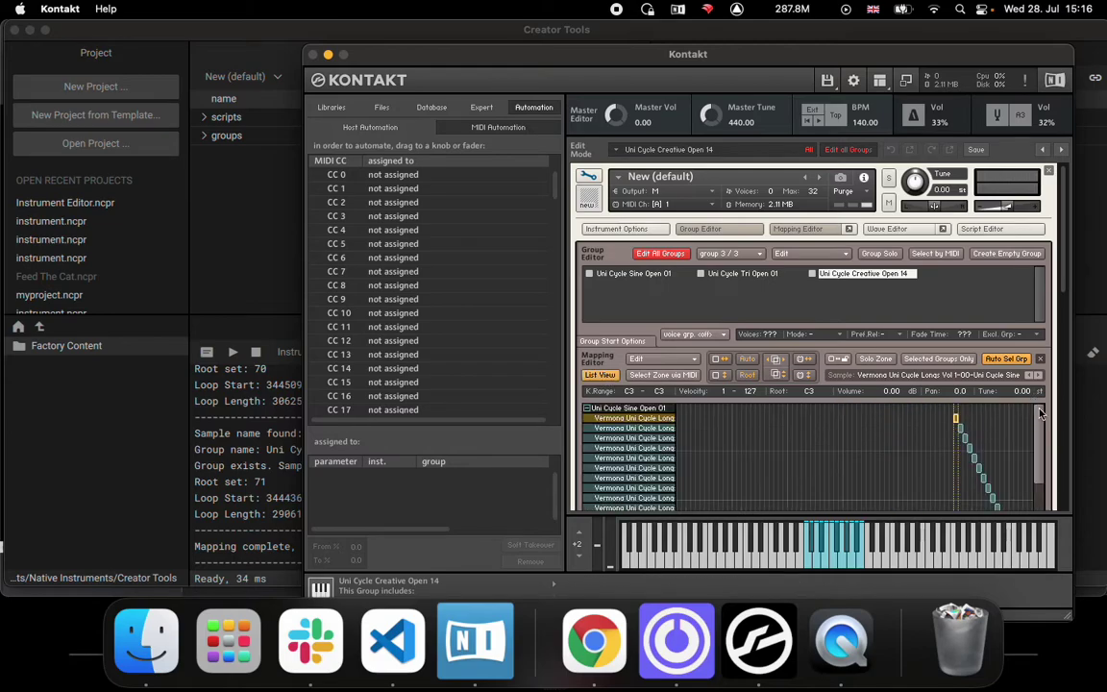
pyautogui.scroll(-3, 1063, 272)
pyautogui.scroll(-3, 1047, 366)
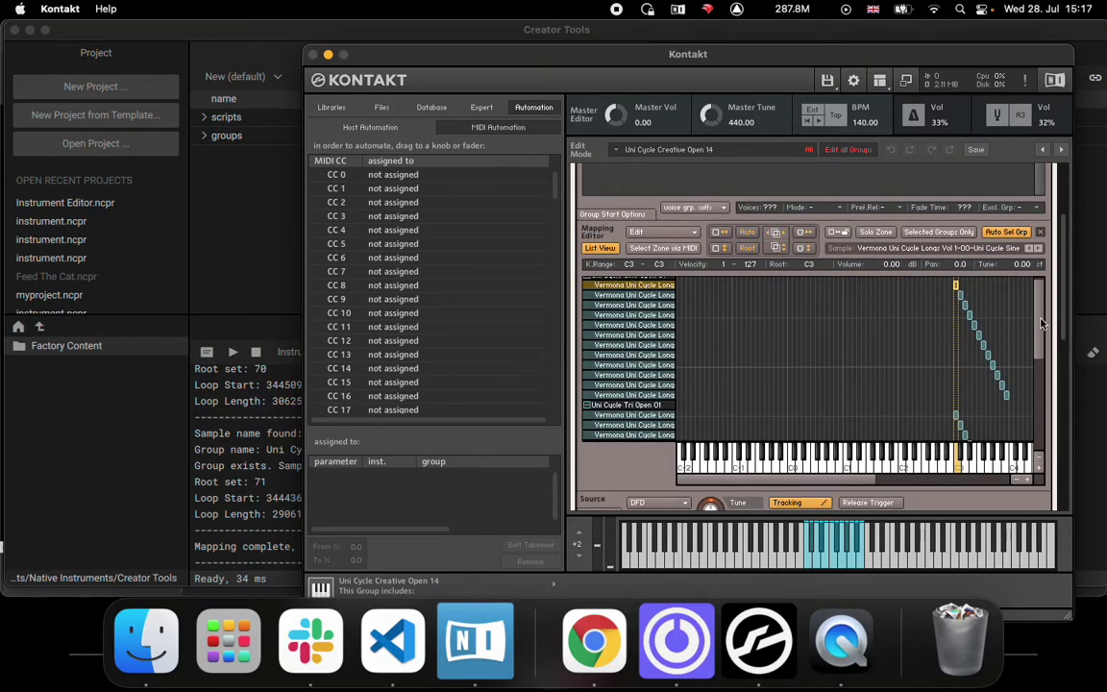
pyautogui.scroll(5, 1047, 366)
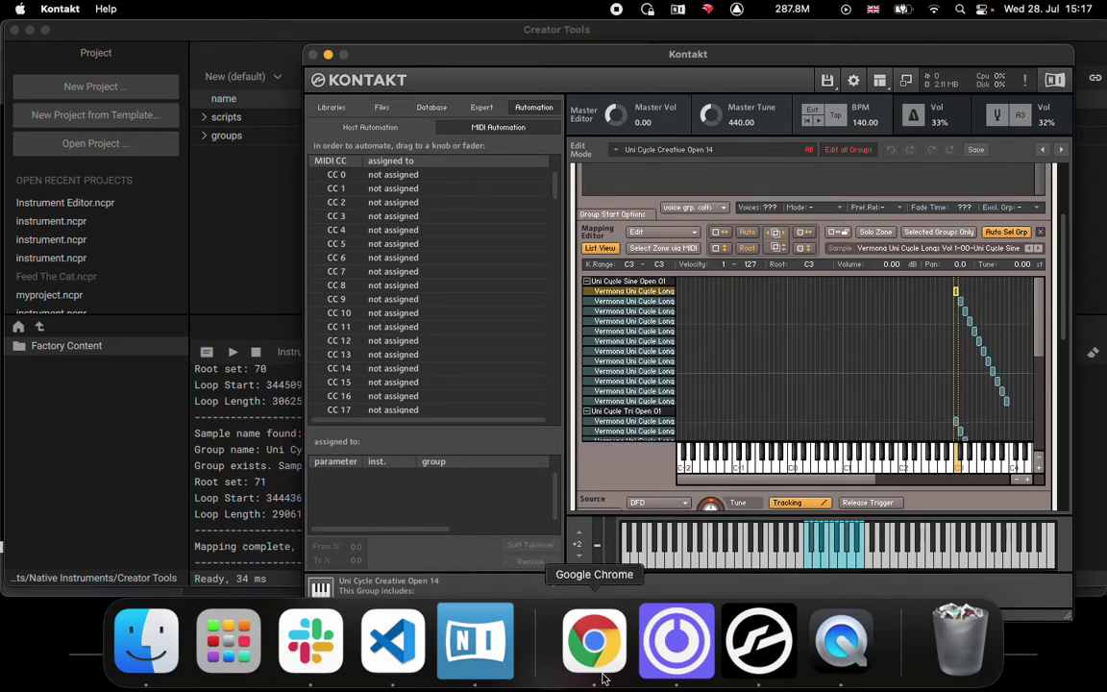
# Step: Switch Chrome to GitHub and open Kontakt-Public, listing the Creator Tools Lua Framework folder
pyautogui.click(595, 642)
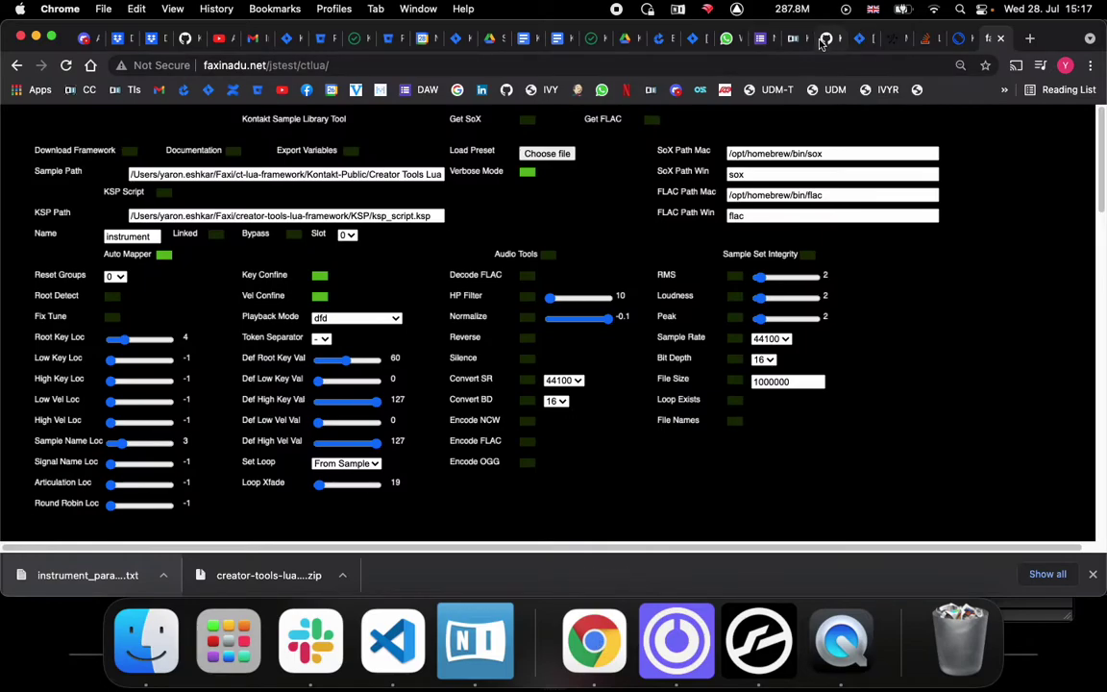
pyautogui.click(758, 39)
pyautogui.click(430, 148)
pyautogui.scroll(10, 385, 154)
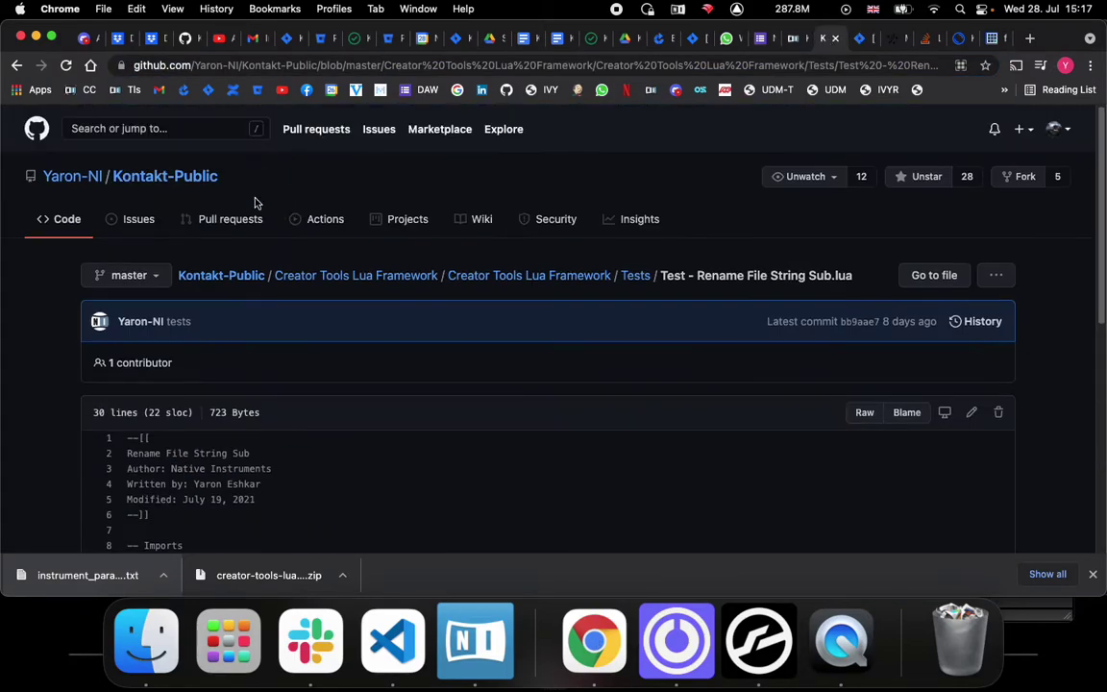
pyautogui.click(185, 180)
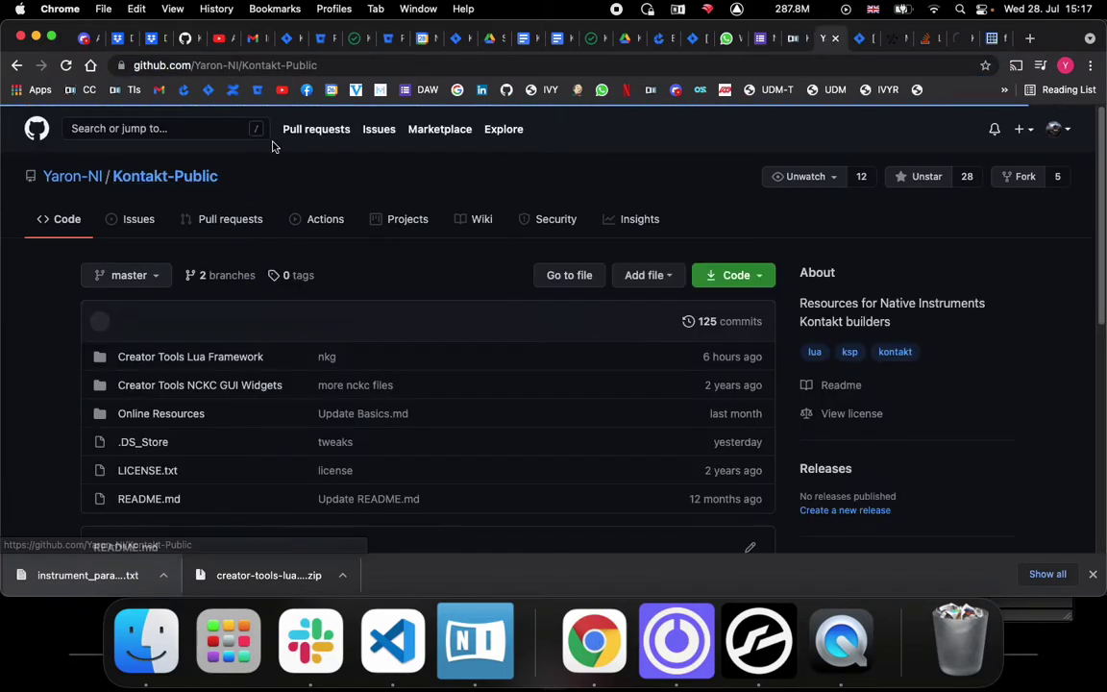
pyautogui.scroll(-3, 342, 198)
pyautogui.scroll(2, 342, 202)
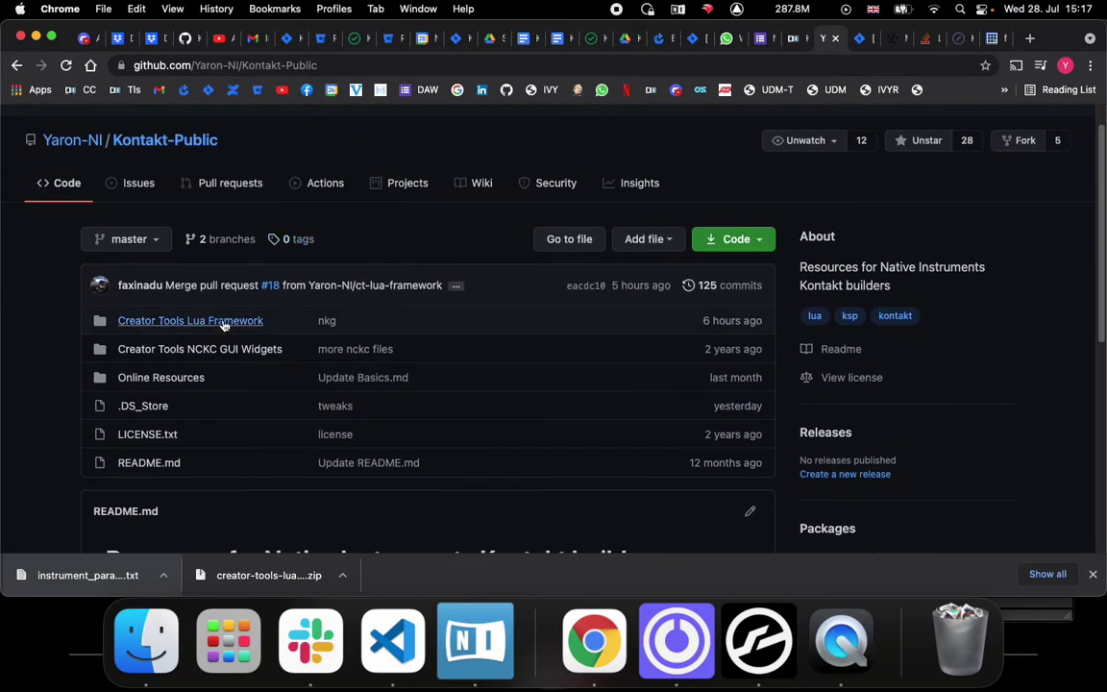